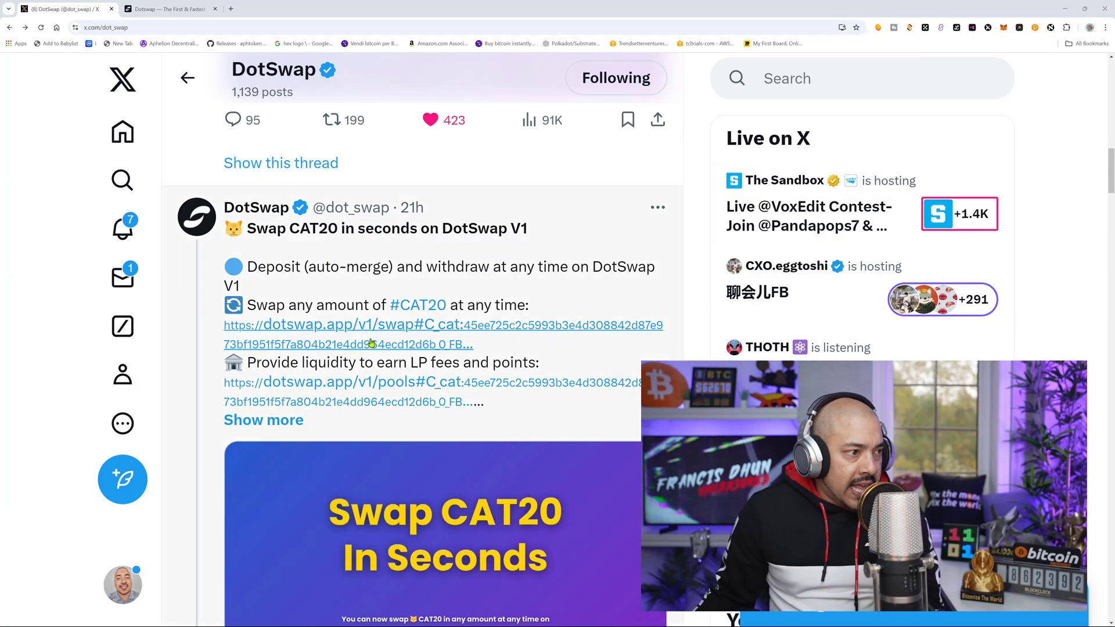
Step: Open DotSwap's pinned Swap CAT20 thread on X
scroll(374, 313, "up", 15)
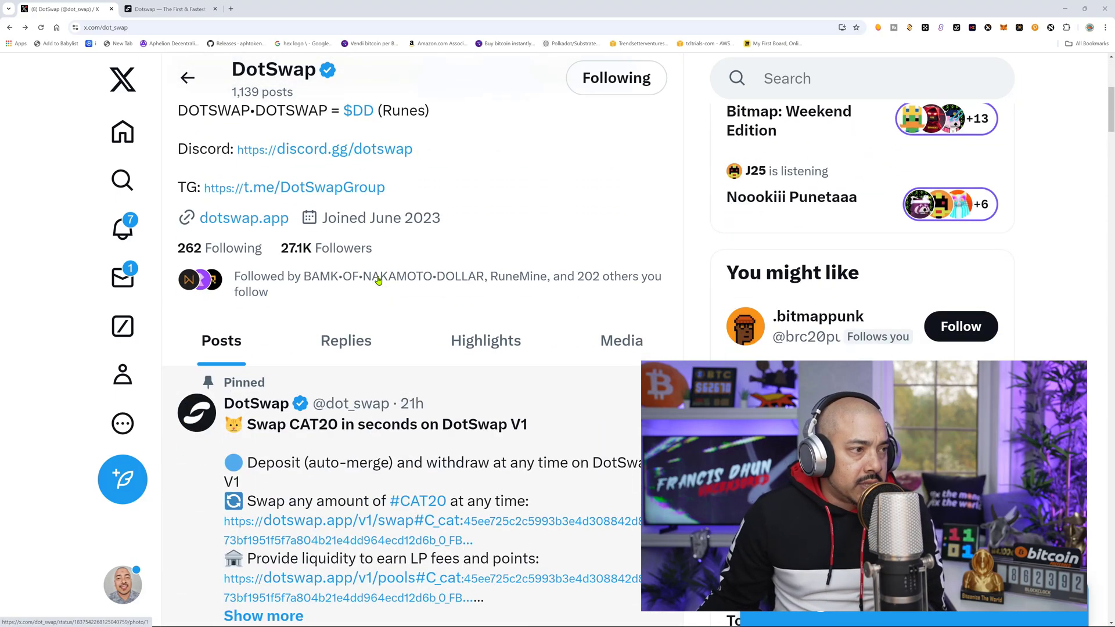
scroll(378, 281, "down", 5)
scroll(503, 389, "up", 2)
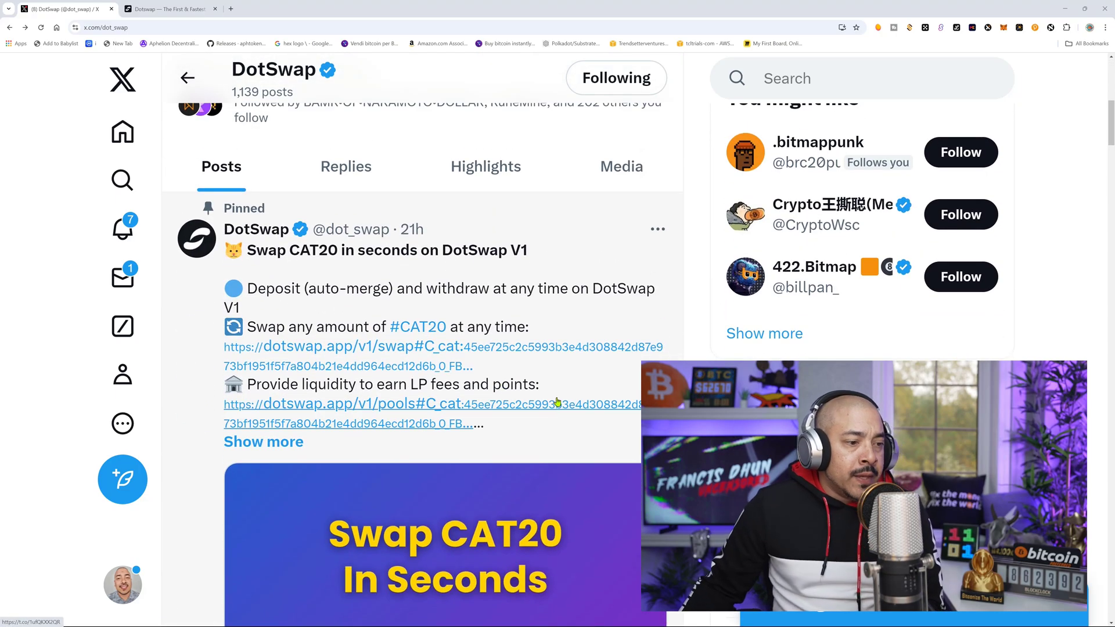
scroll(558, 399, "down", 2)
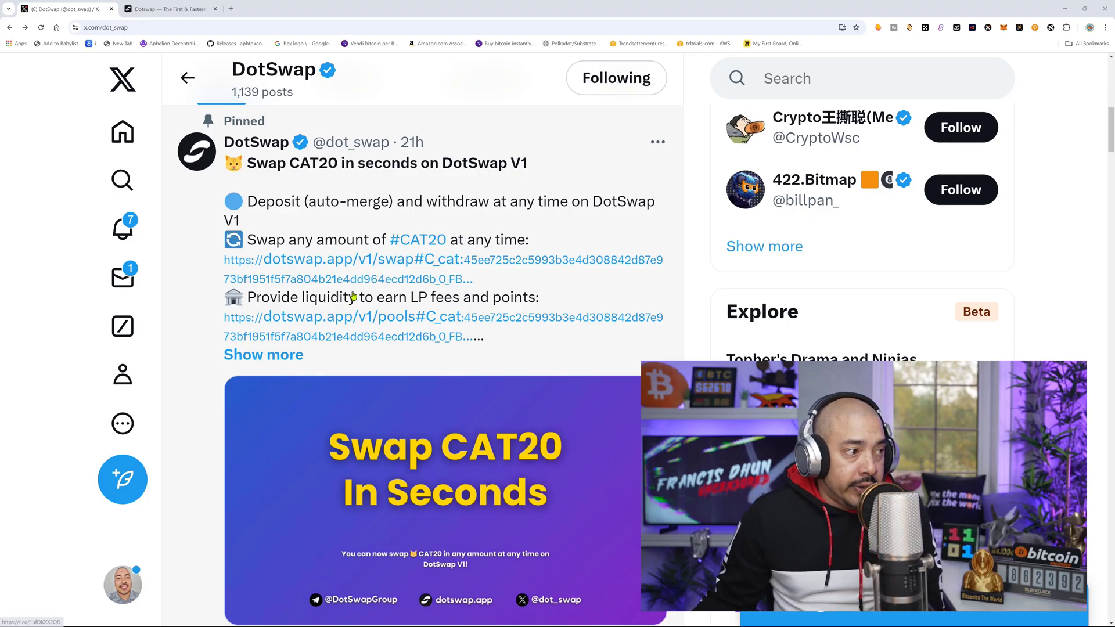
left_click(566, 351)
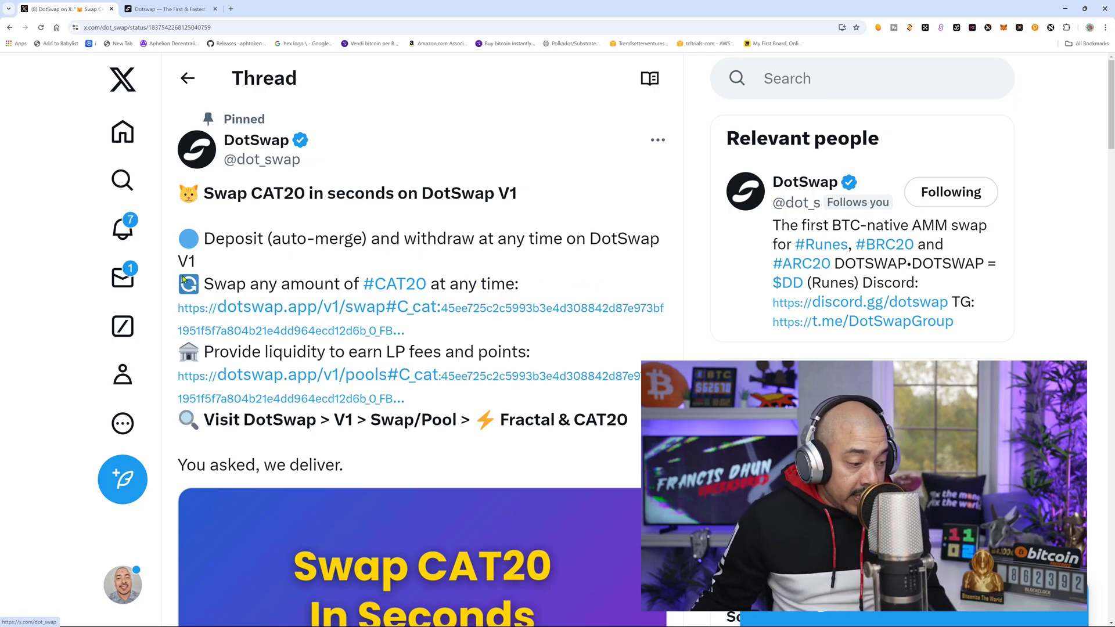
Step: Read through the thread, then bring up the DotSwap homepage
scroll(253, 321, "down", 1)
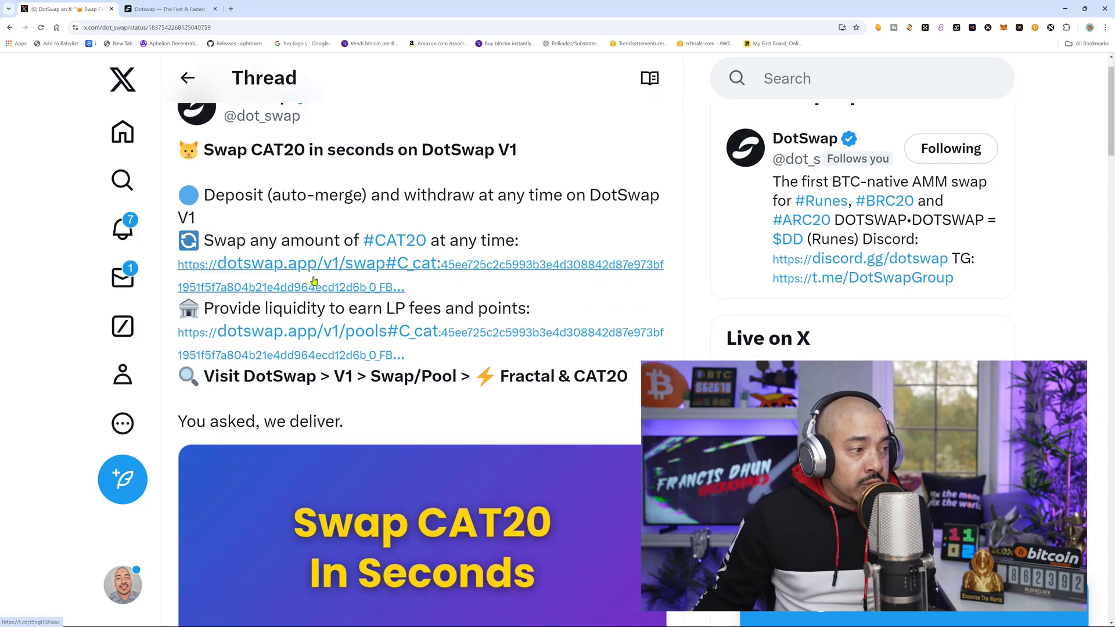
scroll(327, 275, "down", 2)
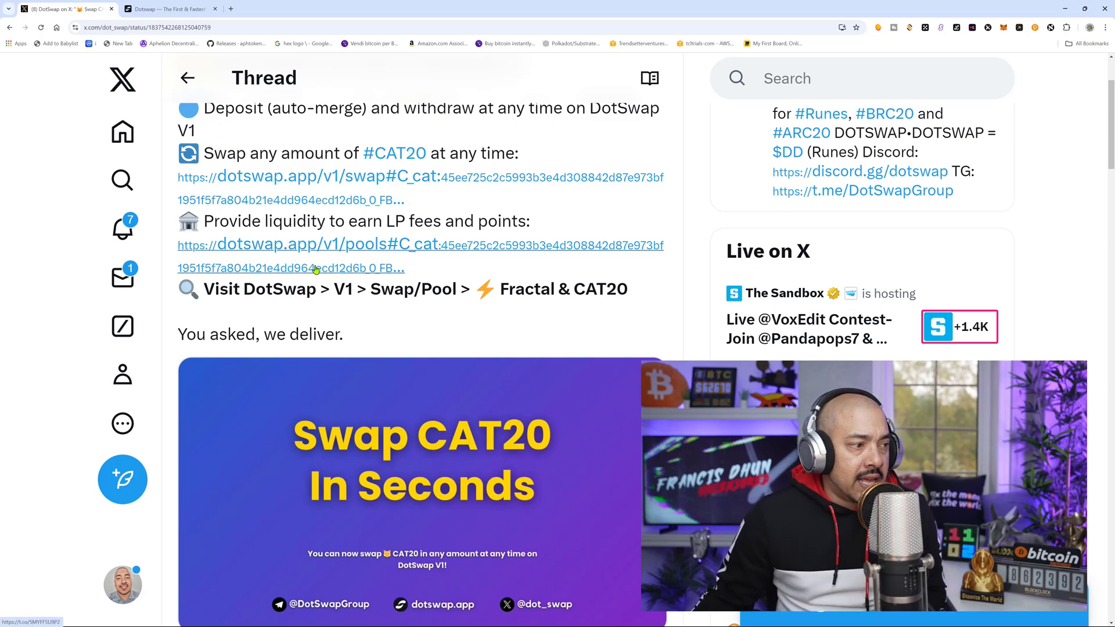
scroll(315, 269, "up", 3)
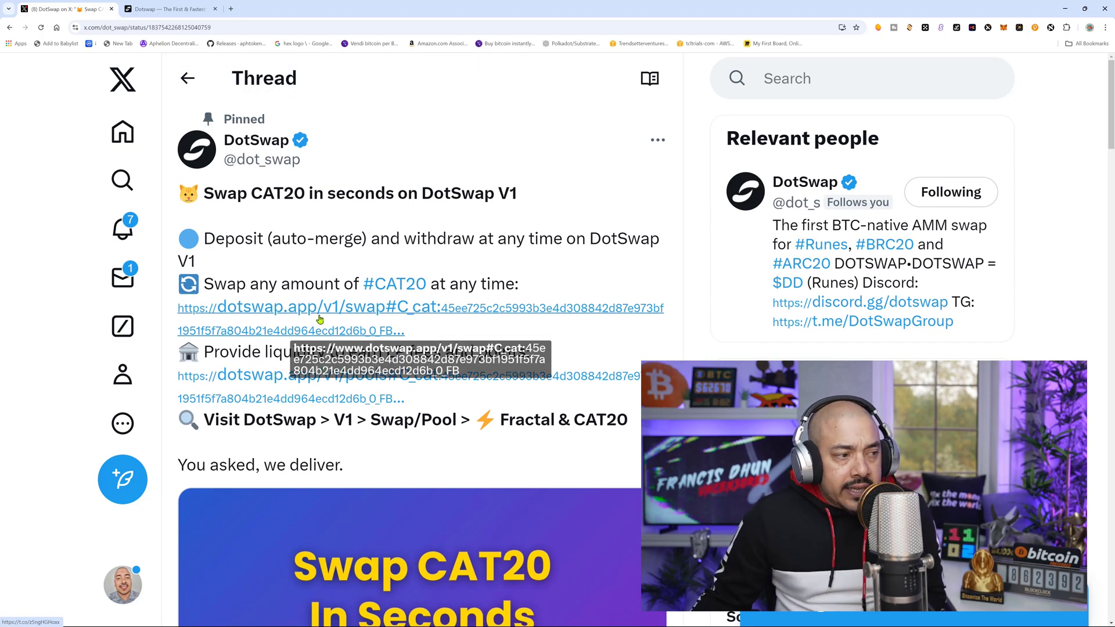
left_click(168, 9)
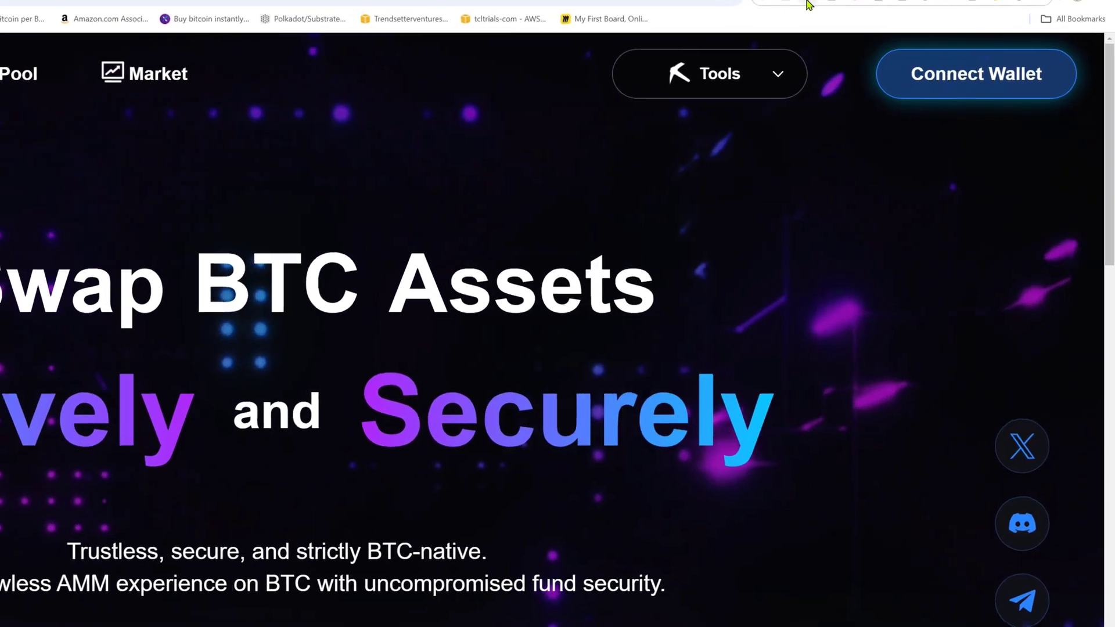
left_click(856, 10)
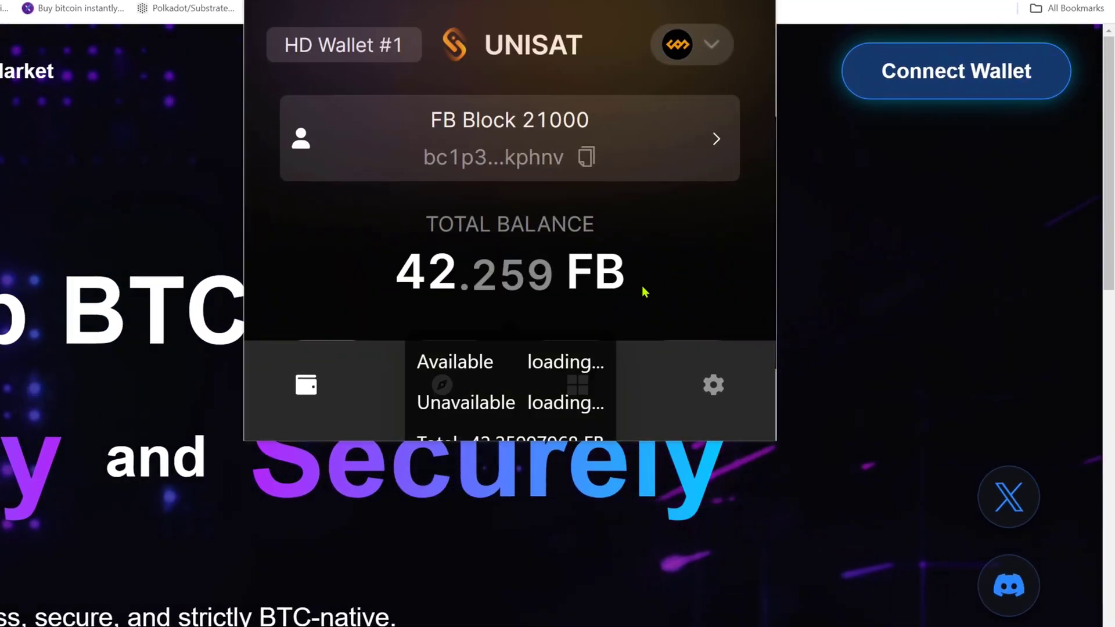
left_click(703, 60)
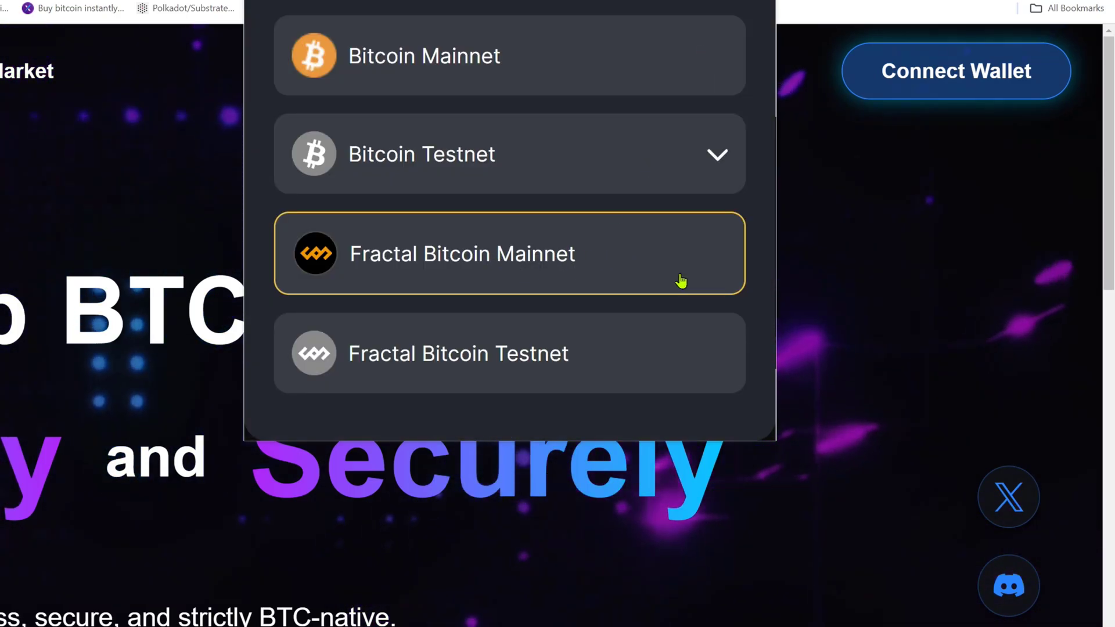
left_click(672, 5)
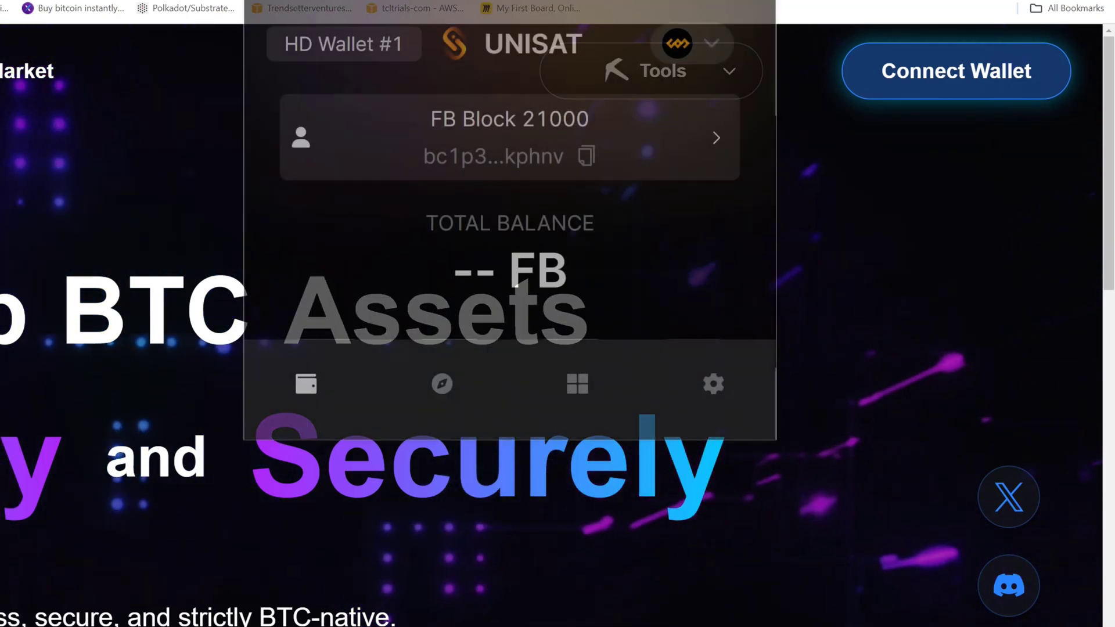
mouse_move(485, 281)
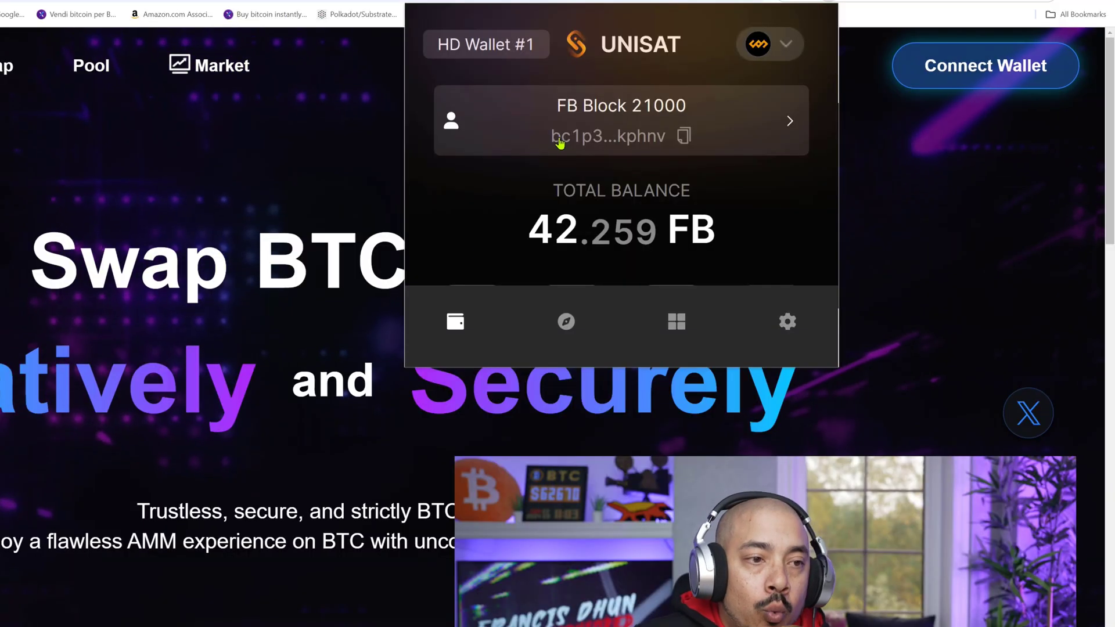
Step: Connect the UniSat wallet to DotSwap and approve the chain switch
left_click(1025, 173)
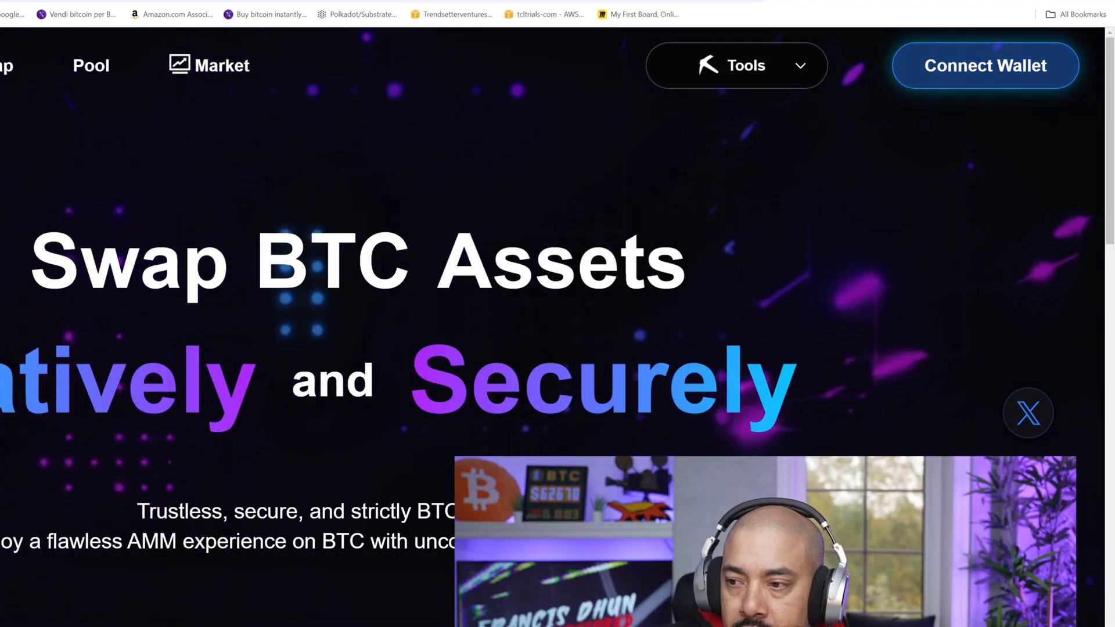
left_click(1033, 67)
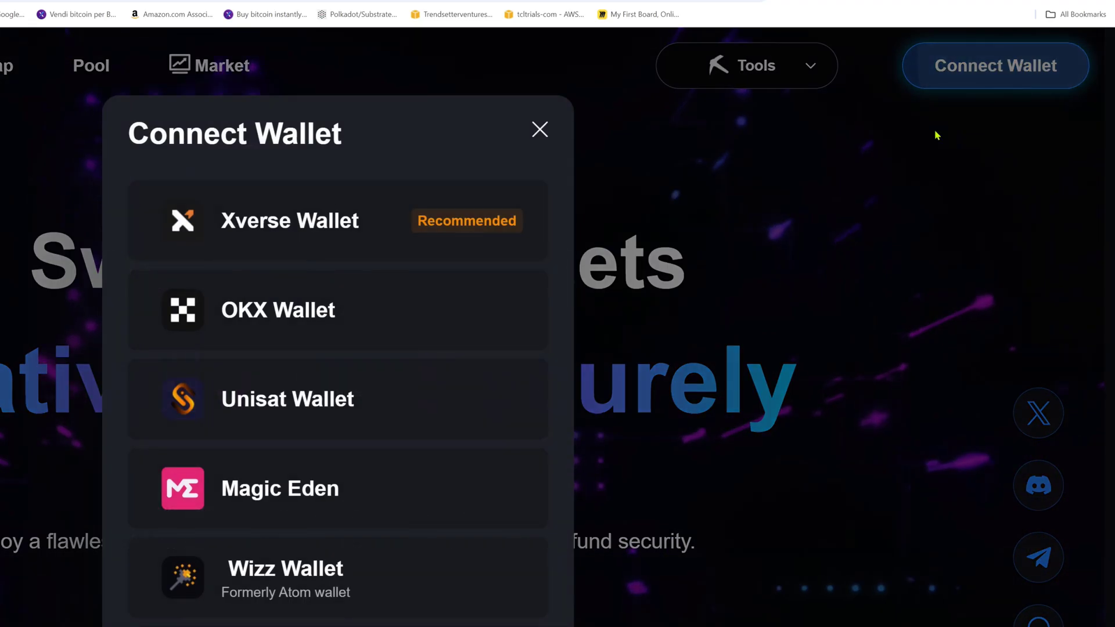
left_click(356, 407)
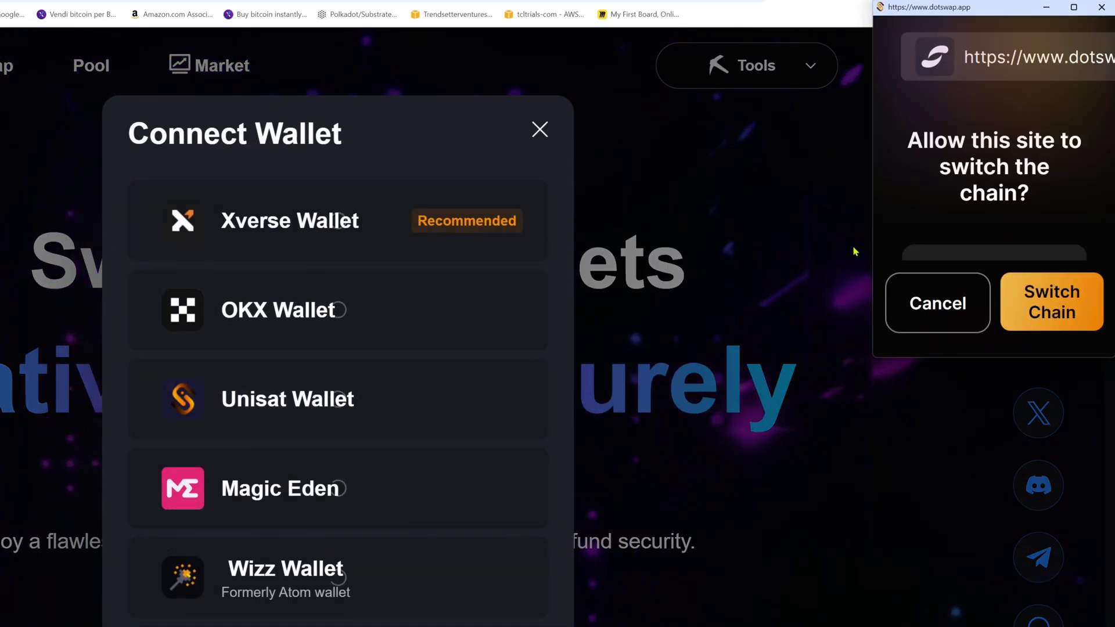
left_click(1052, 296)
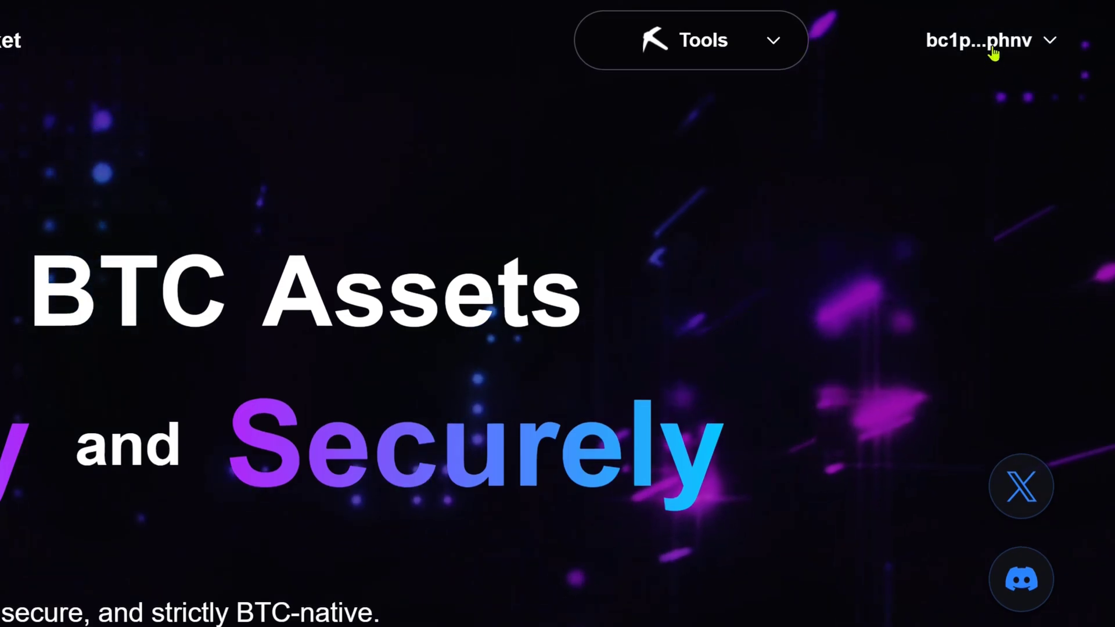
Step: Put the UniSat wallet back on Fractal Bitcoin Mainnet, showing 42.259 FB
left_click(993, 52)
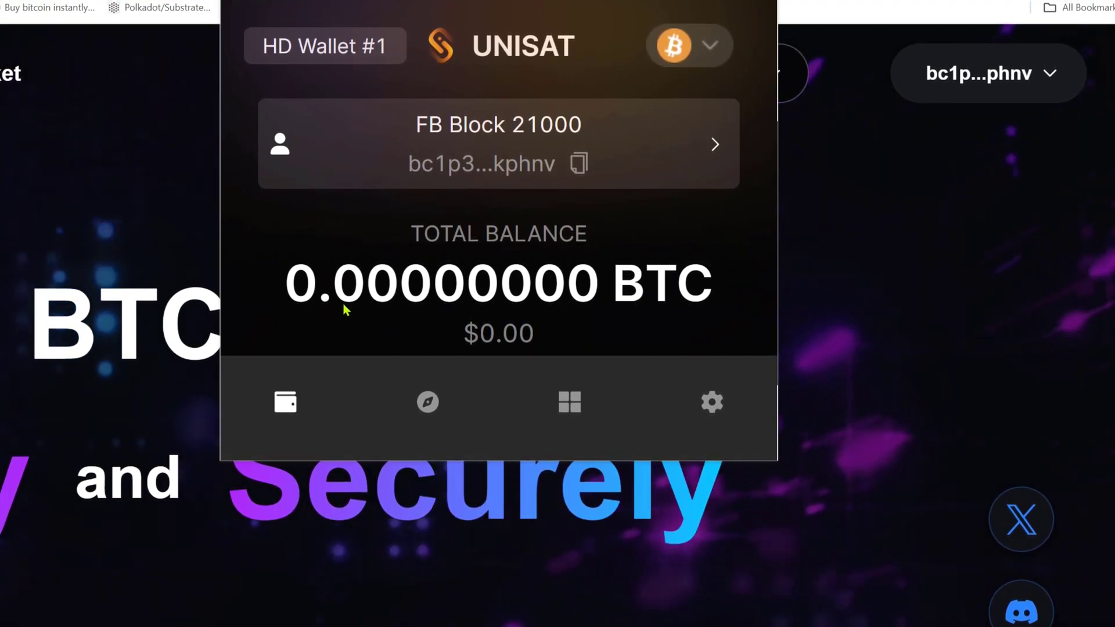
mouse_move(476, 289)
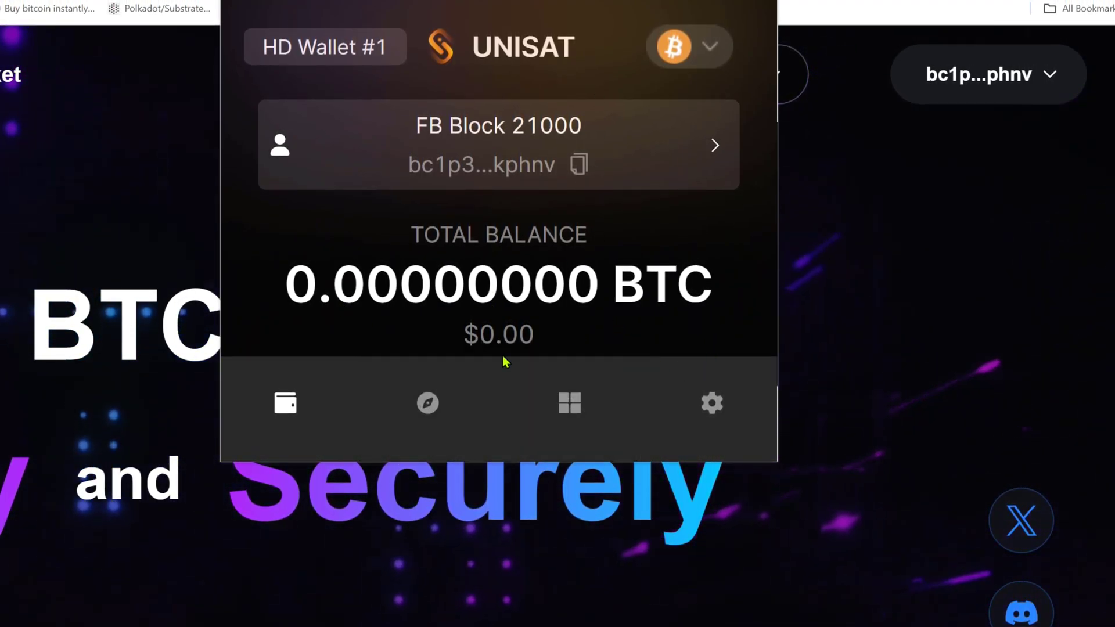
left_click(704, 53)
left_click(525, 267)
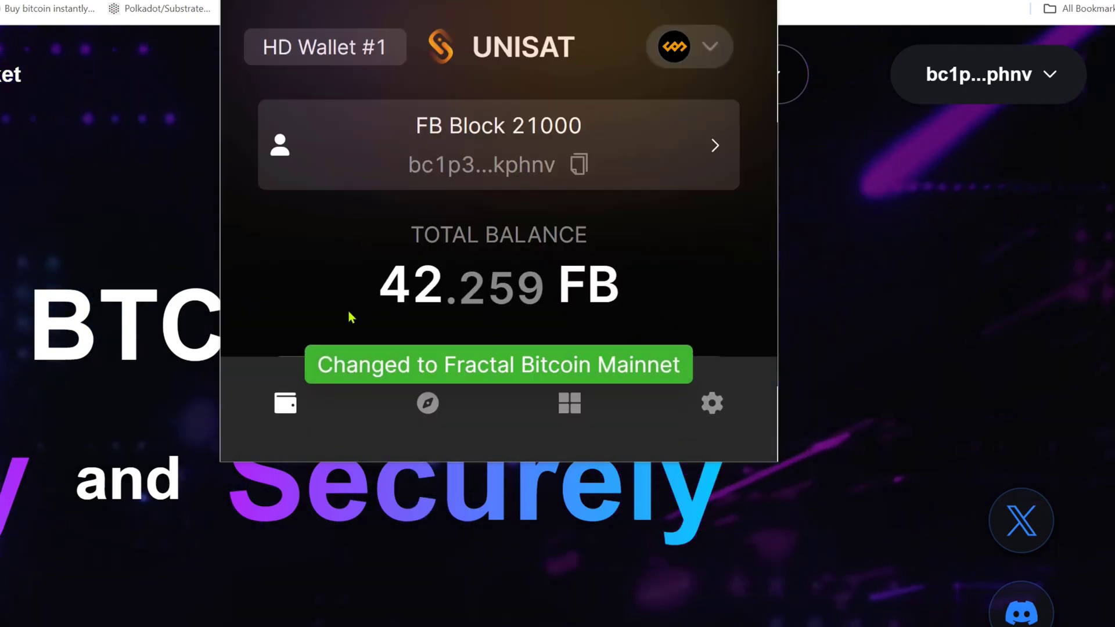
left_click(930, 231)
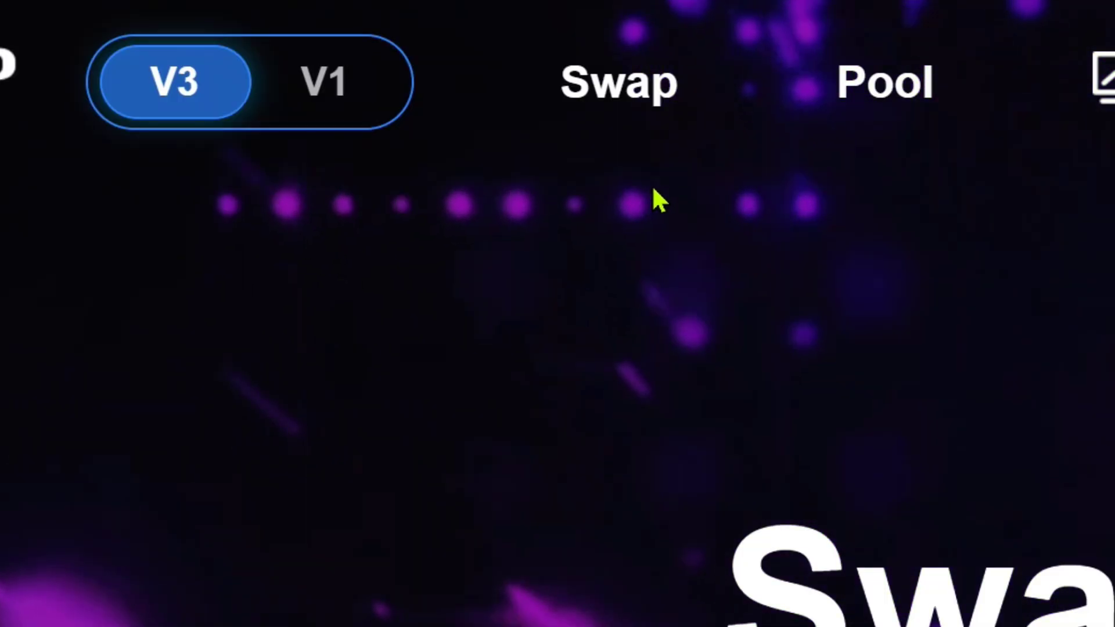
Step: Set the V1 Fractal swap form to pay FB and receive BTC
left_click(642, 104)
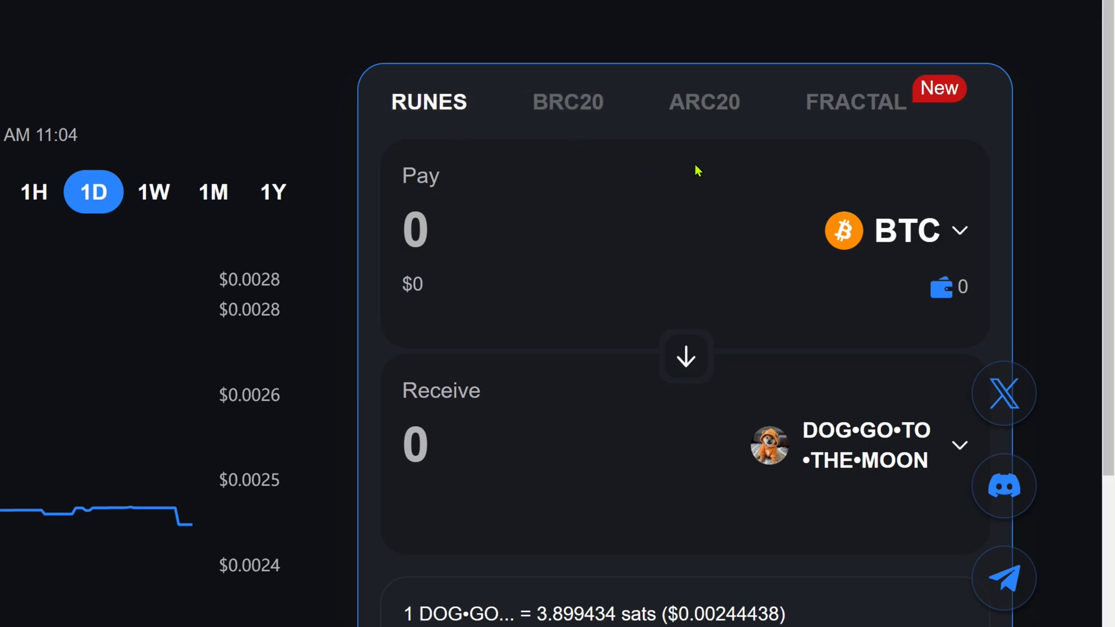
left_click(852, 104)
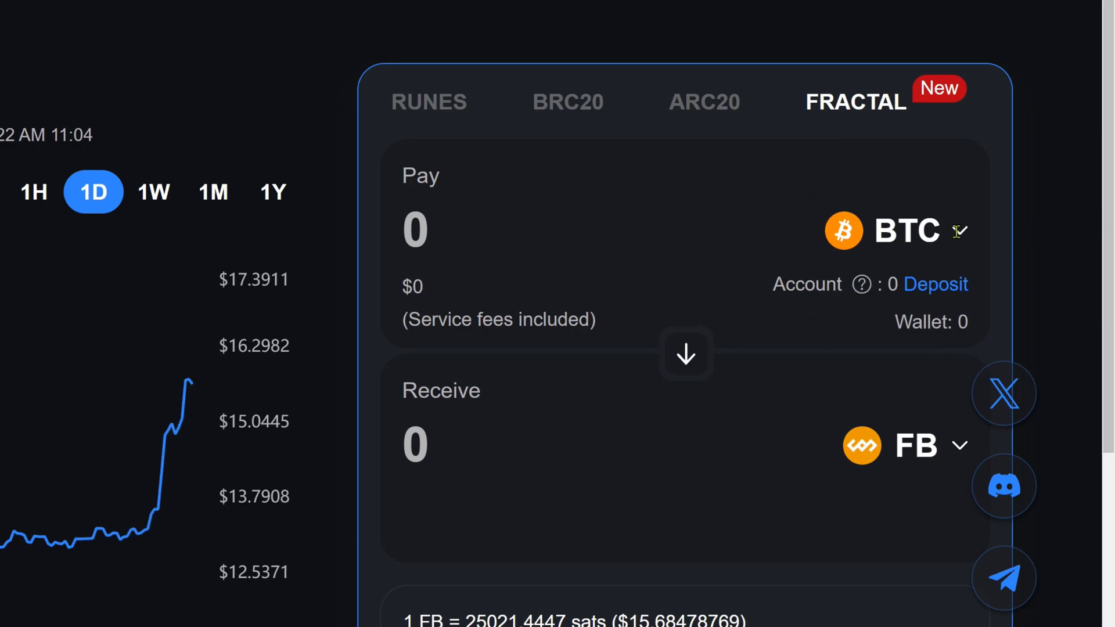
left_click(951, 233)
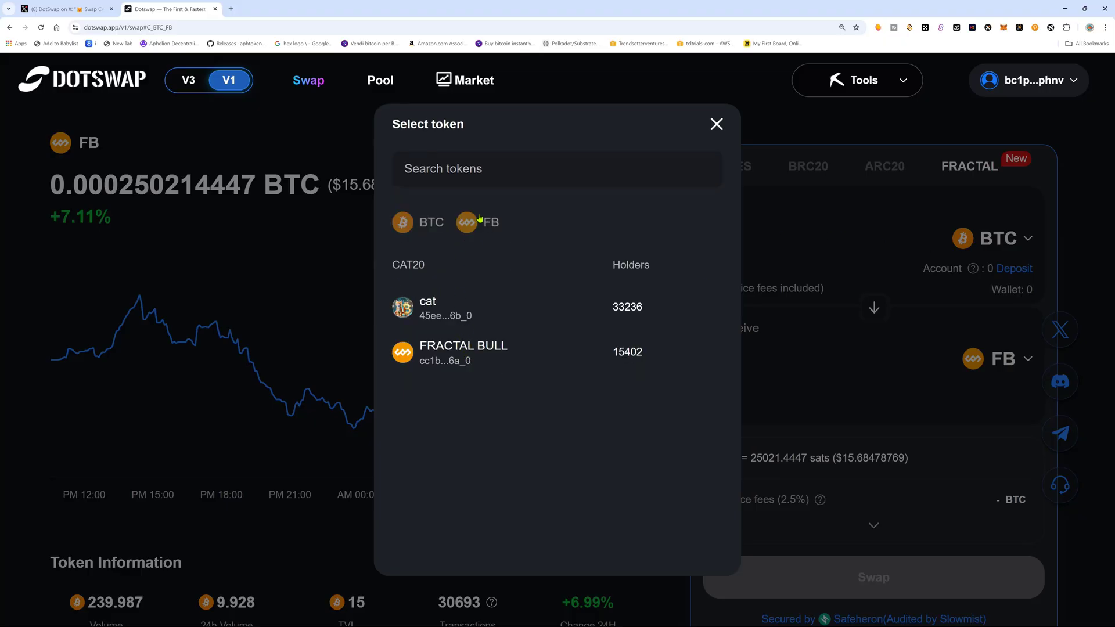
left_click(1081, 255)
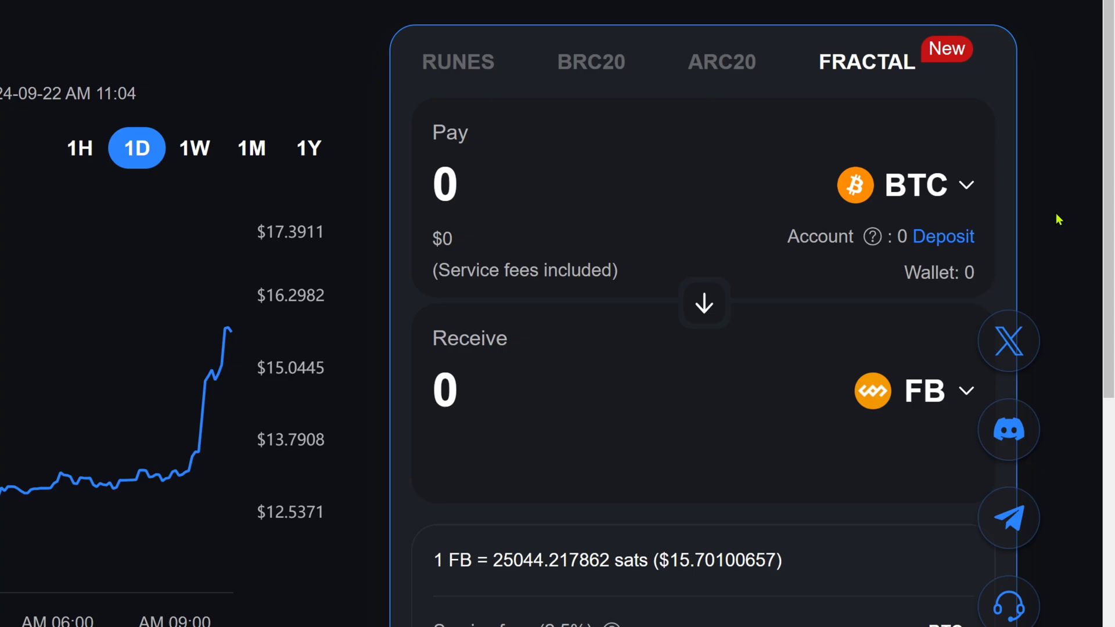
left_click(705, 302)
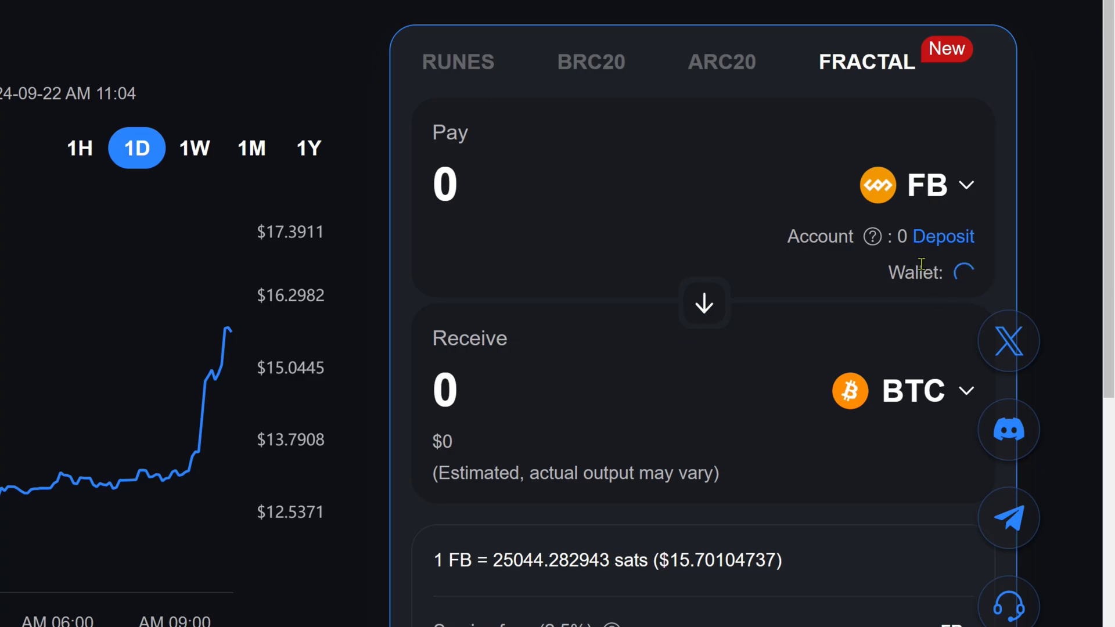
scroll(895, 304, "down", 1)
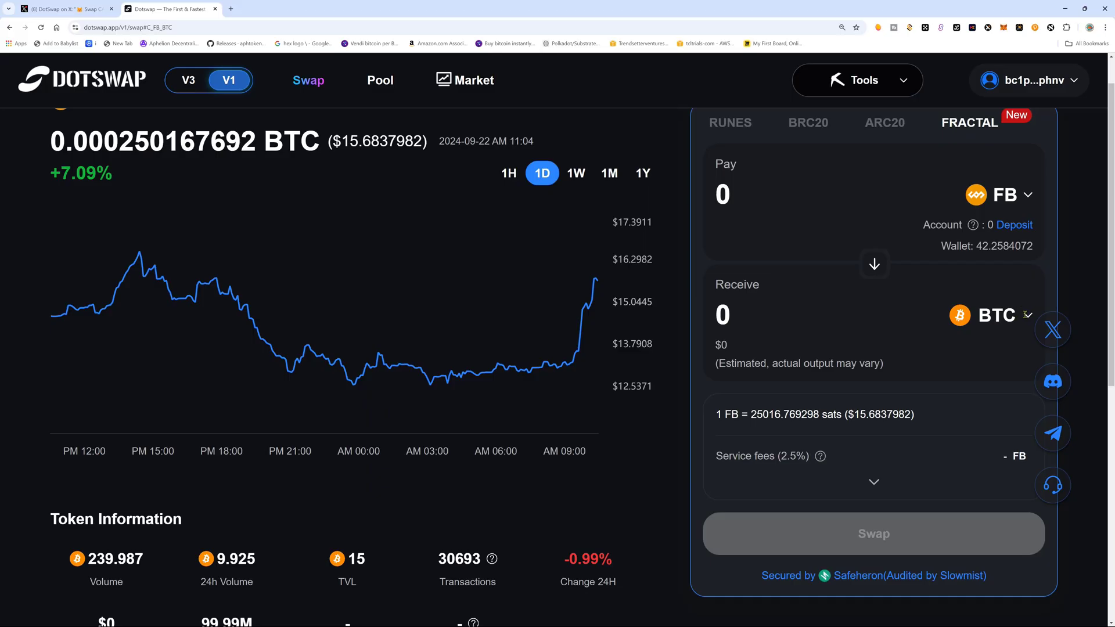
Step: Choose cat as the receive token and go to the DotSwap account deposit page
left_click(1027, 315)
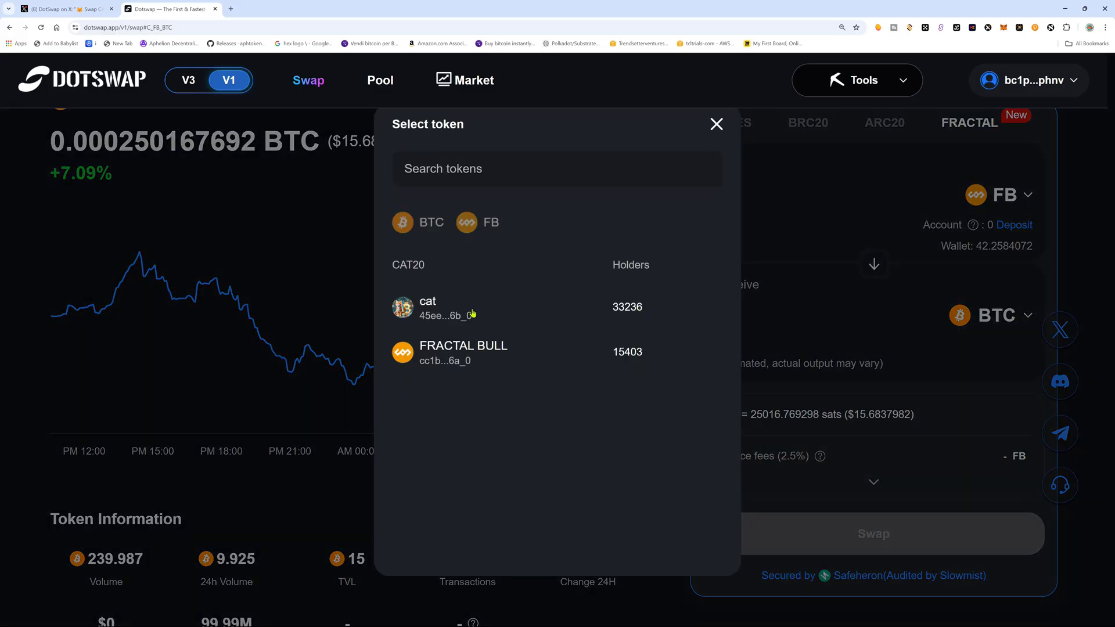
left_click(473, 314)
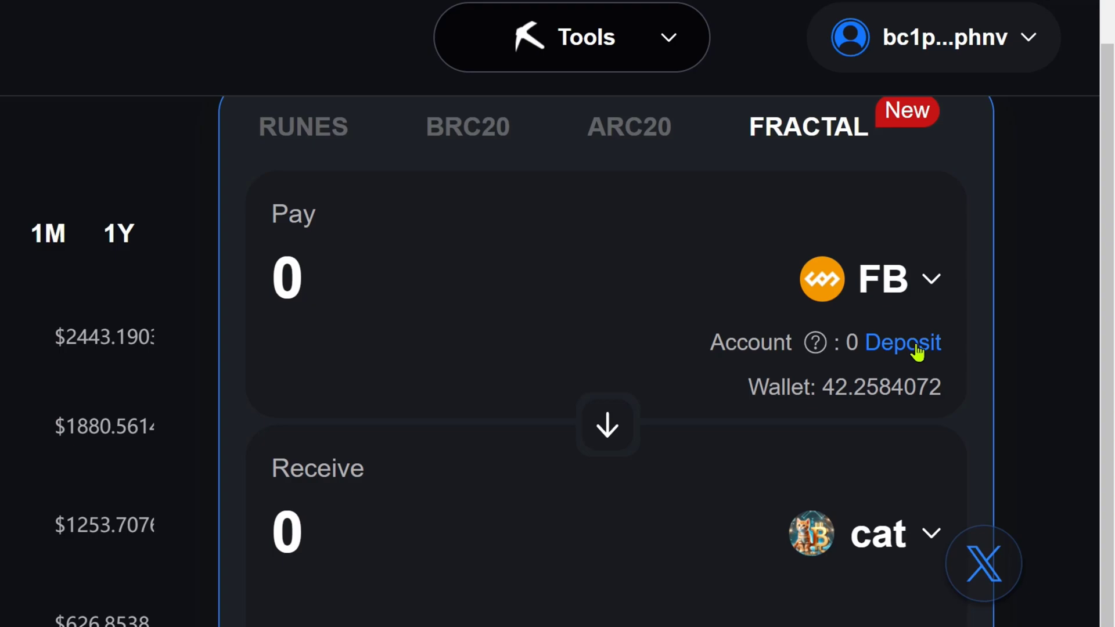
left_click(902, 344)
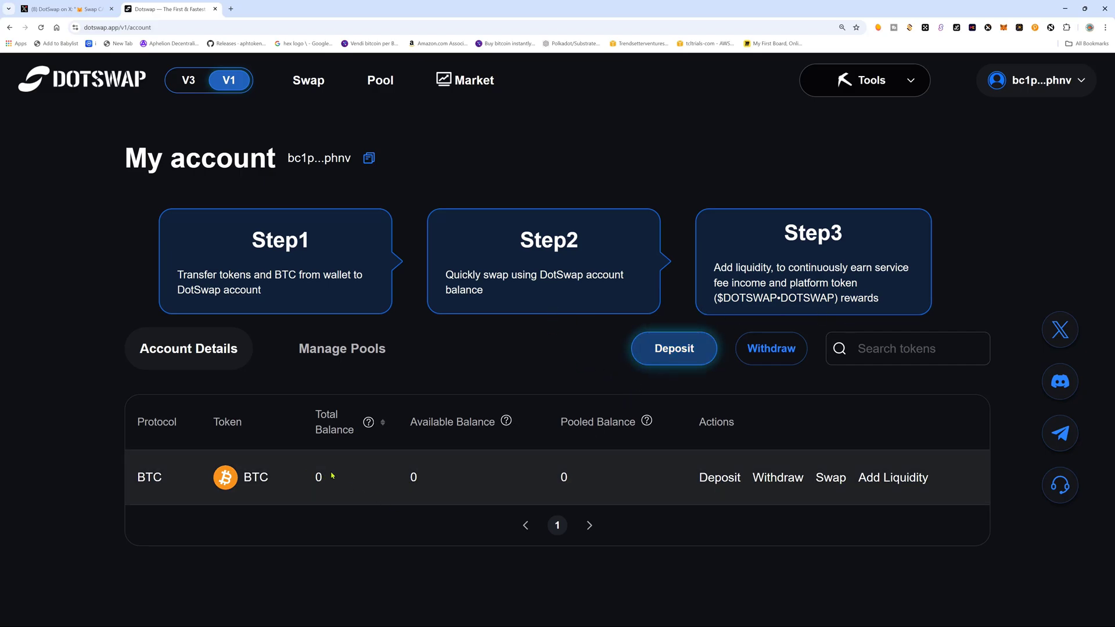
Step: Start a Fractal FB deposit with an amount of 5
left_click(675, 348)
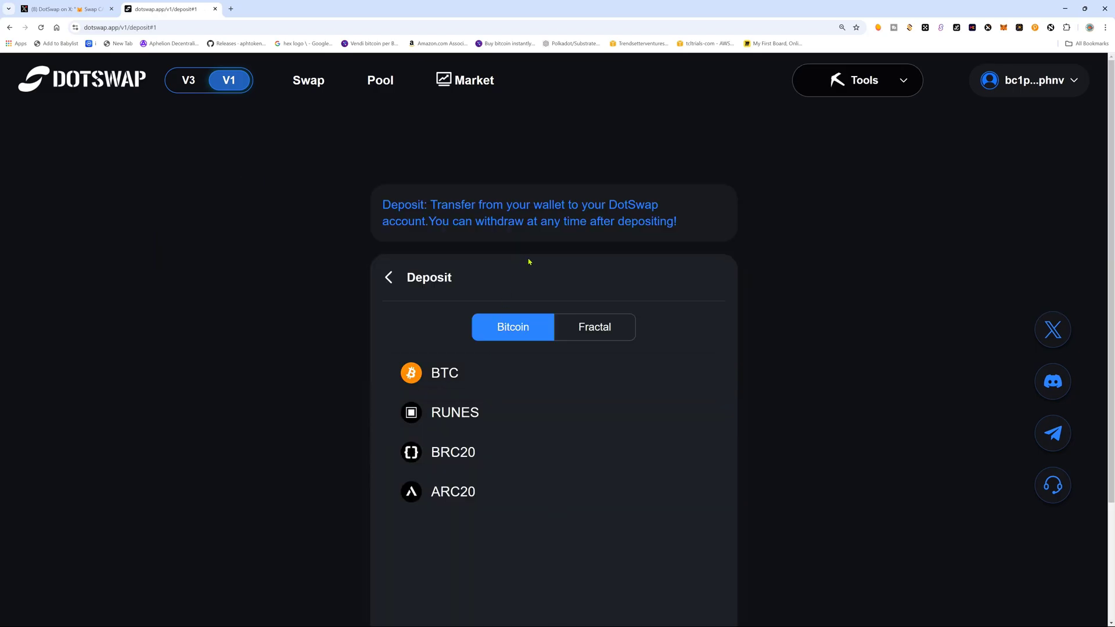
left_click(607, 328)
left_click(444, 376)
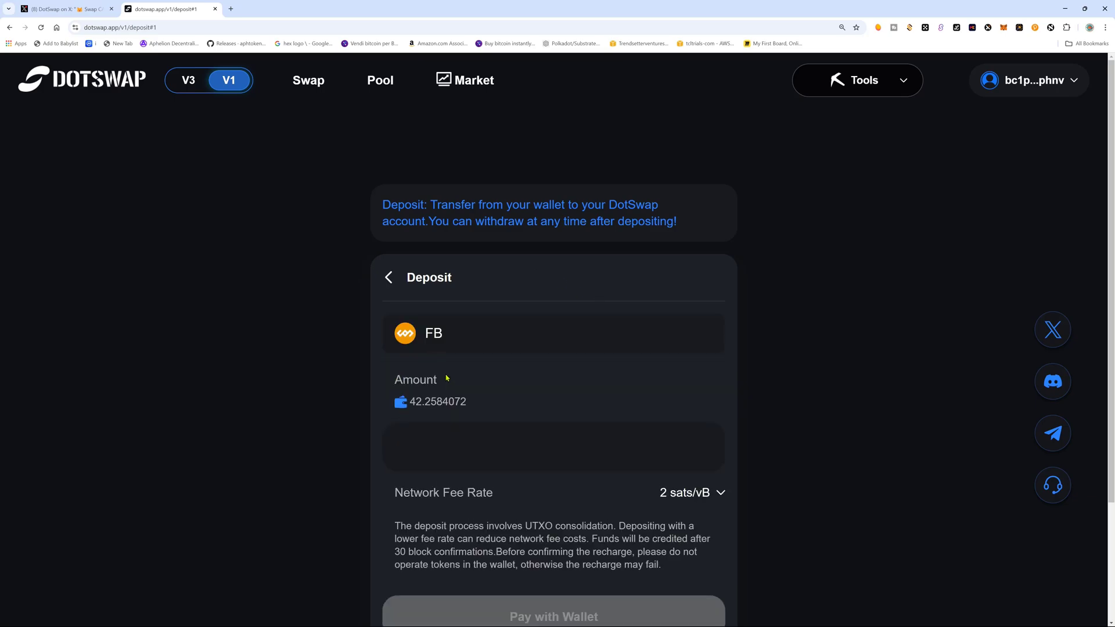
scroll(498, 378, "down", 2)
scroll(498, 378, "down", 1)
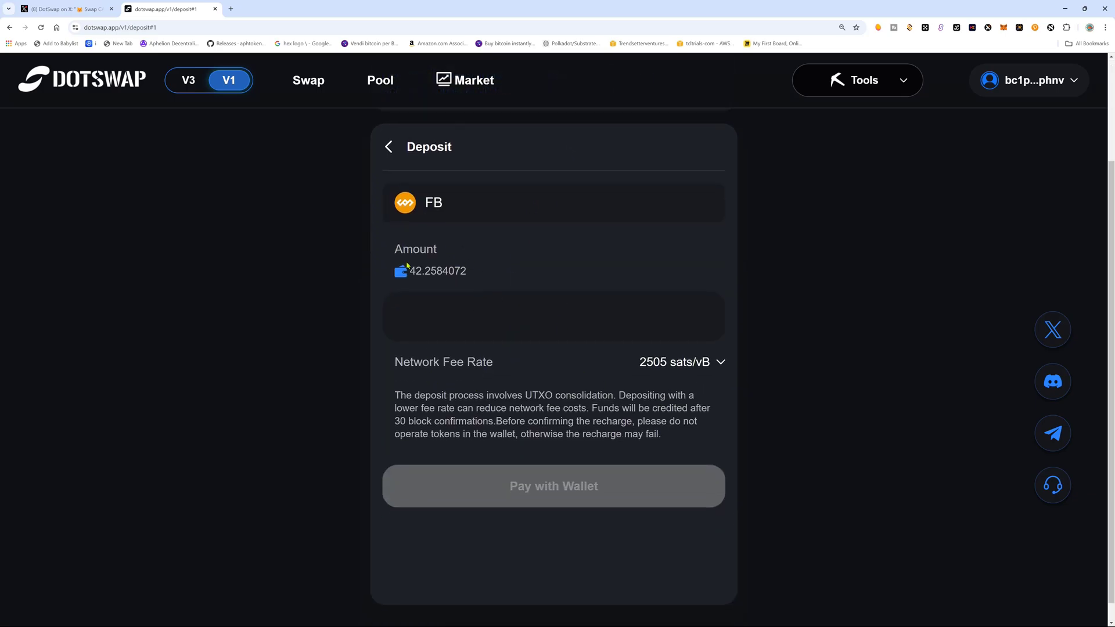
scroll(408, 380, "up", 2)
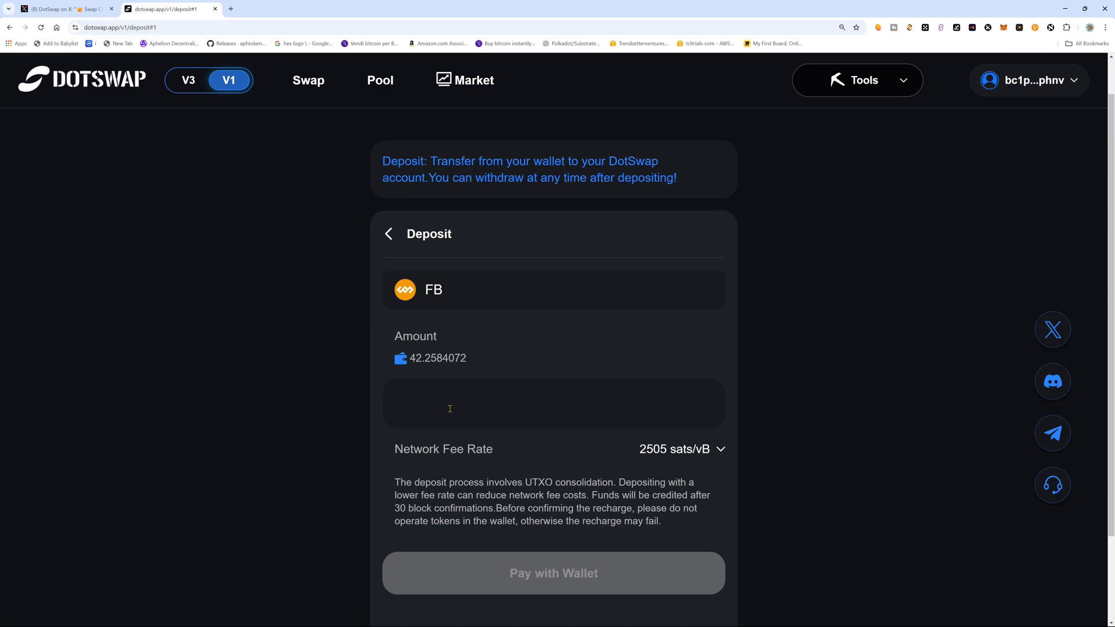
type("5")
Step: Set the deposit's network fee rate to a custom 3500 sats/vB
scroll(586, 380, "down", 2)
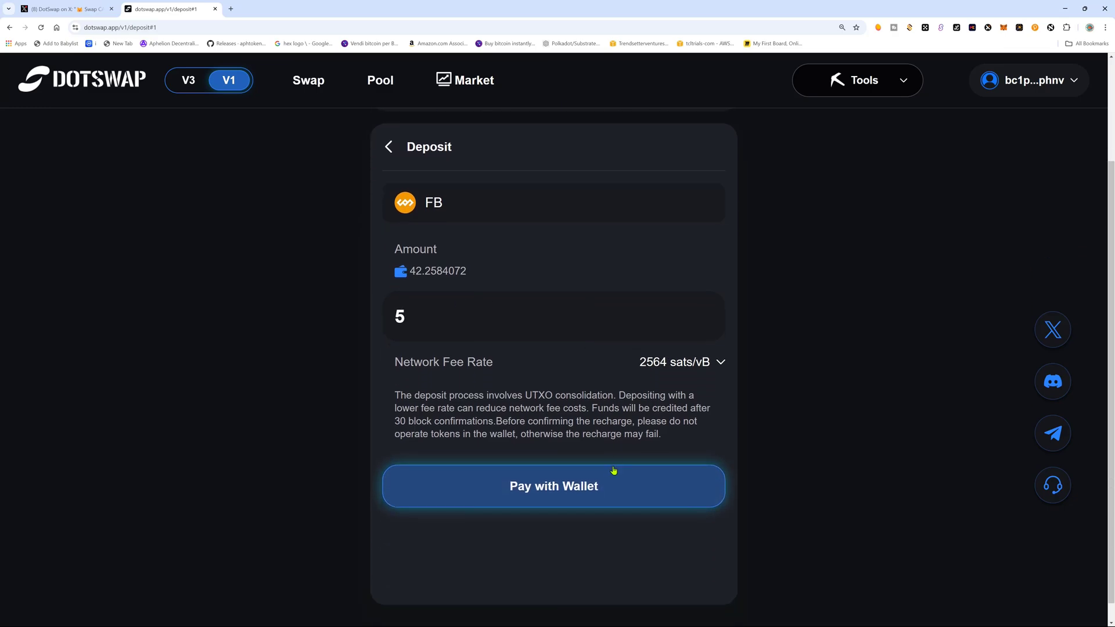
left_click(701, 365)
left_click(698, 409)
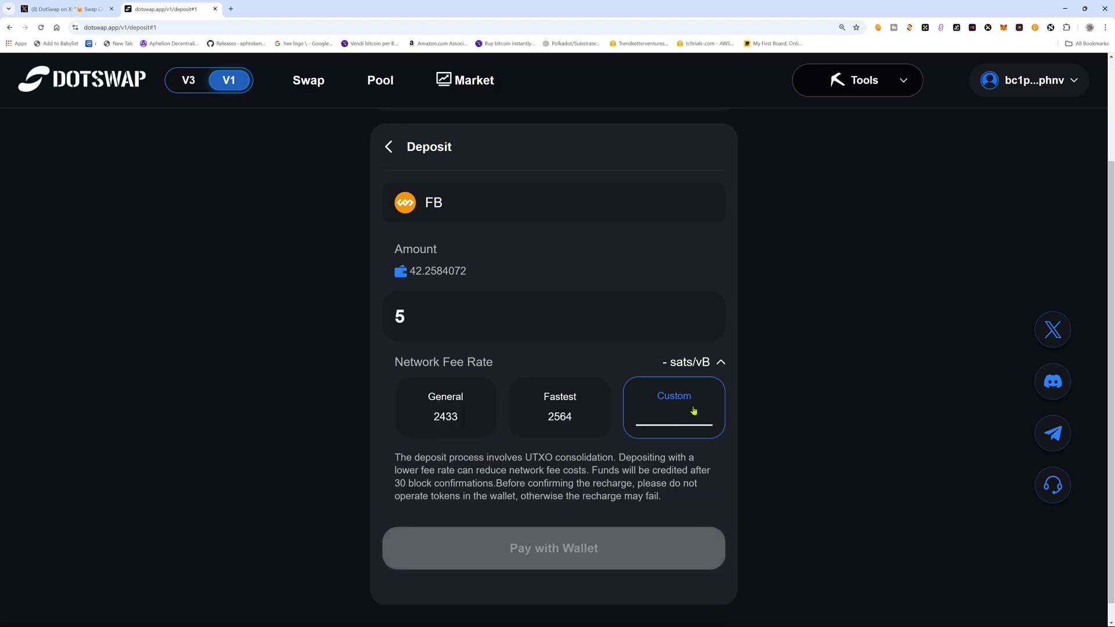
type("3500")
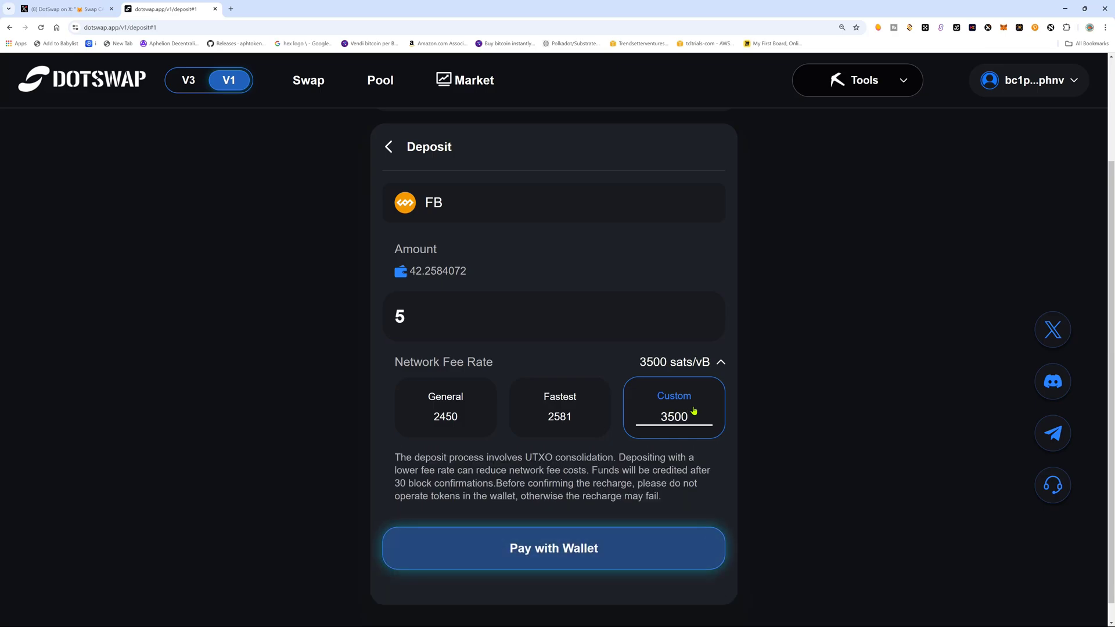
scroll(659, 444, "down", 1)
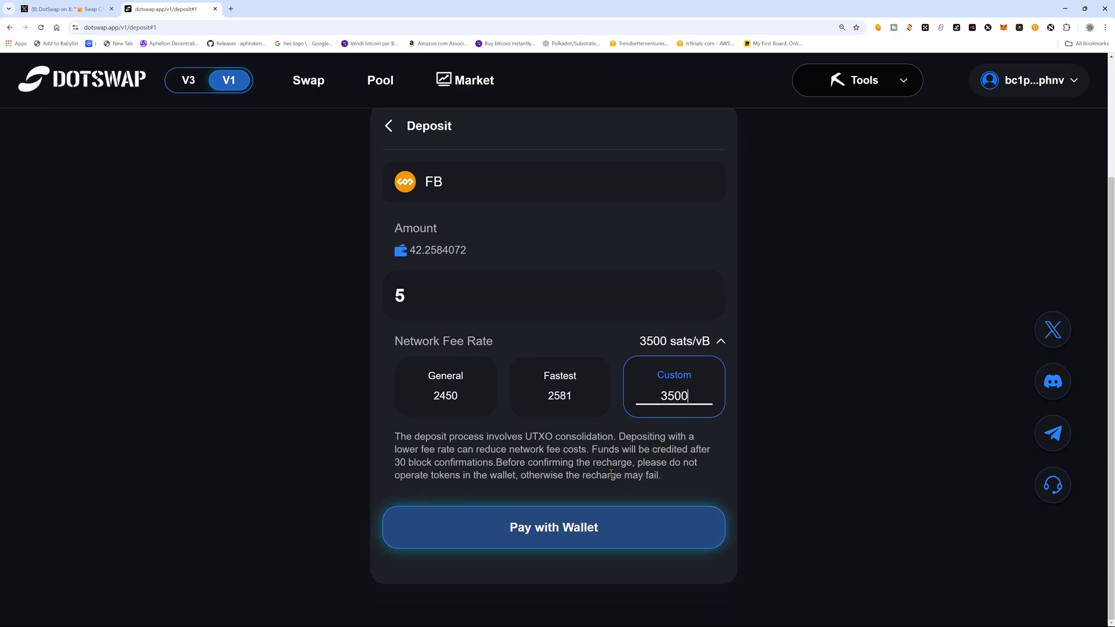
Step: Send the 5 FB deposit to UniSat and sign the transaction
left_click(554, 529)
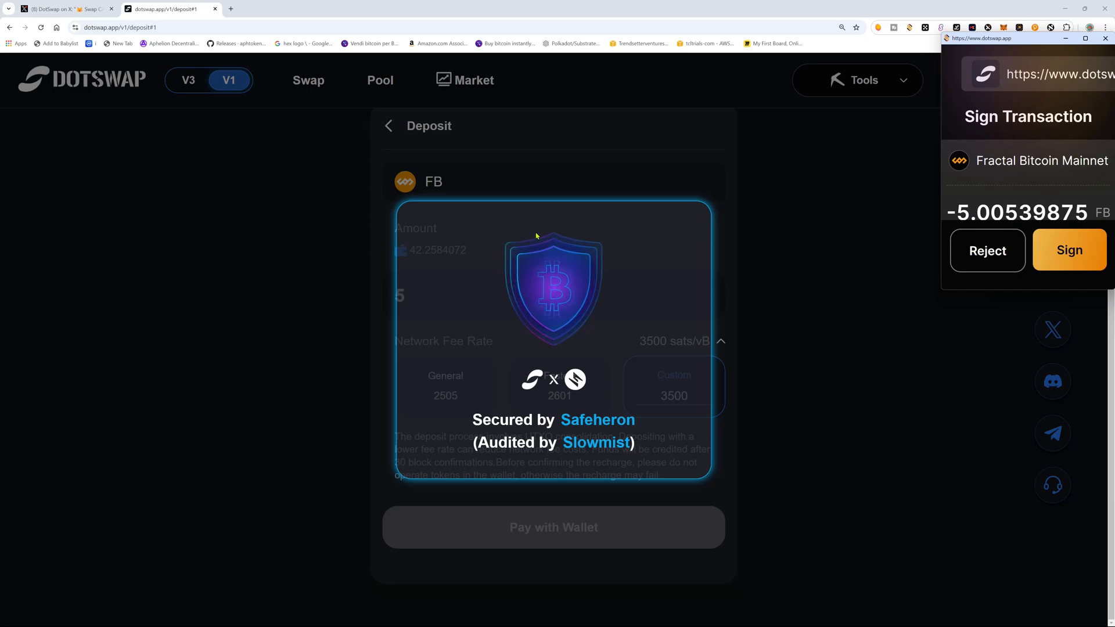
key("Return")
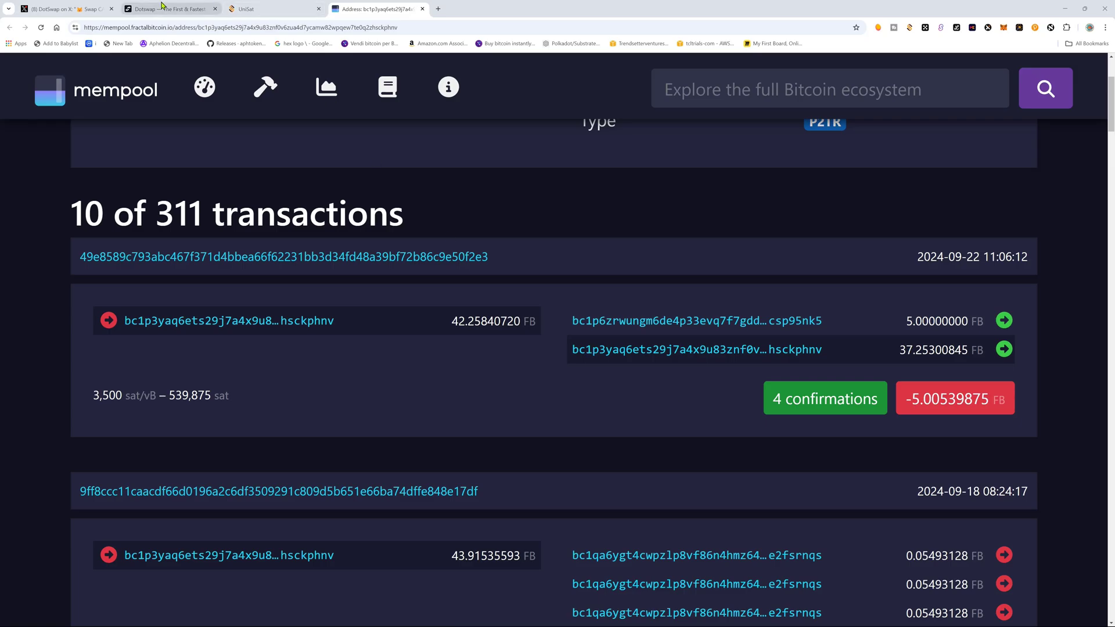
Step: View the deposit transaction's details: 3,500 sat/vB fee rate and 15 confirmations
left_click(220, 259)
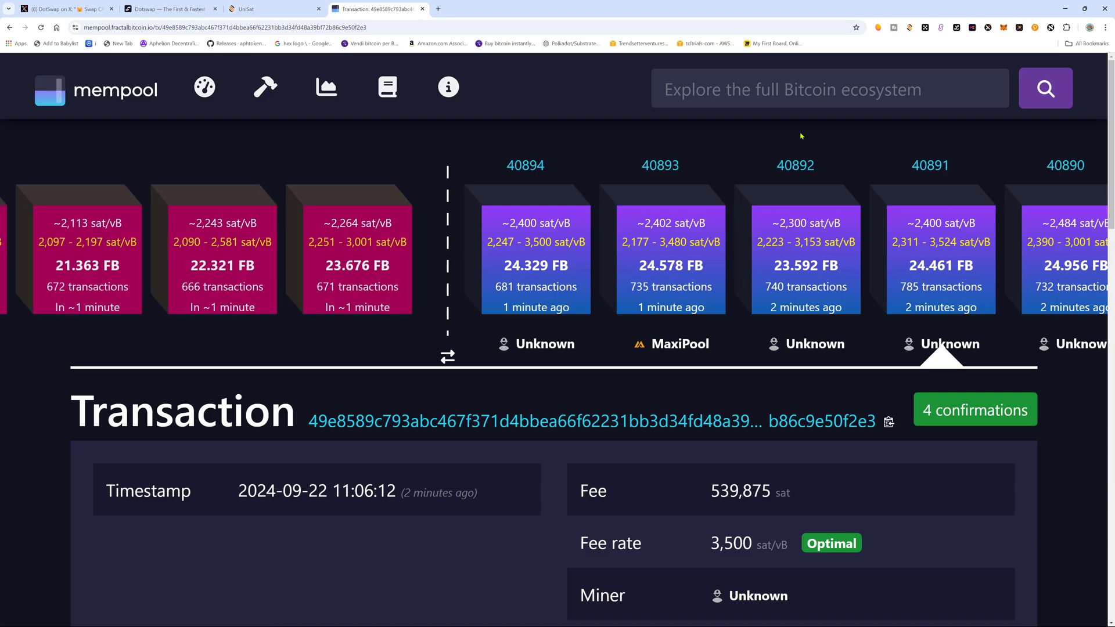
left_click(162, 9)
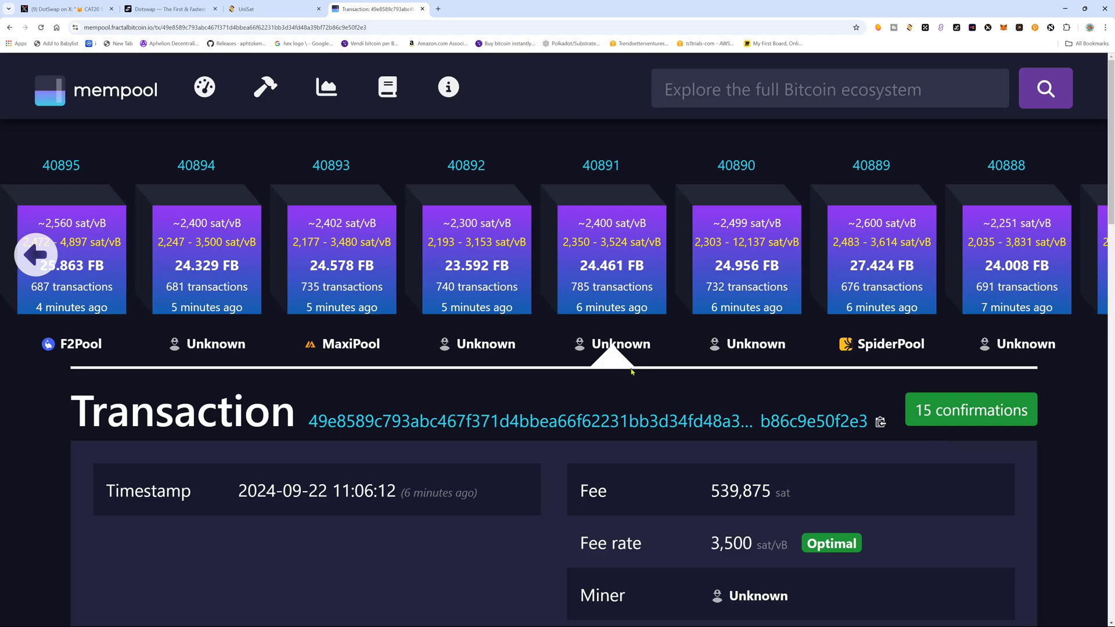
left_click(166, 9)
Step: Read DotSwap's CAT20 Swap Tips reply on X, then return to the FB-to-cat swap page
left_click(96, 9)
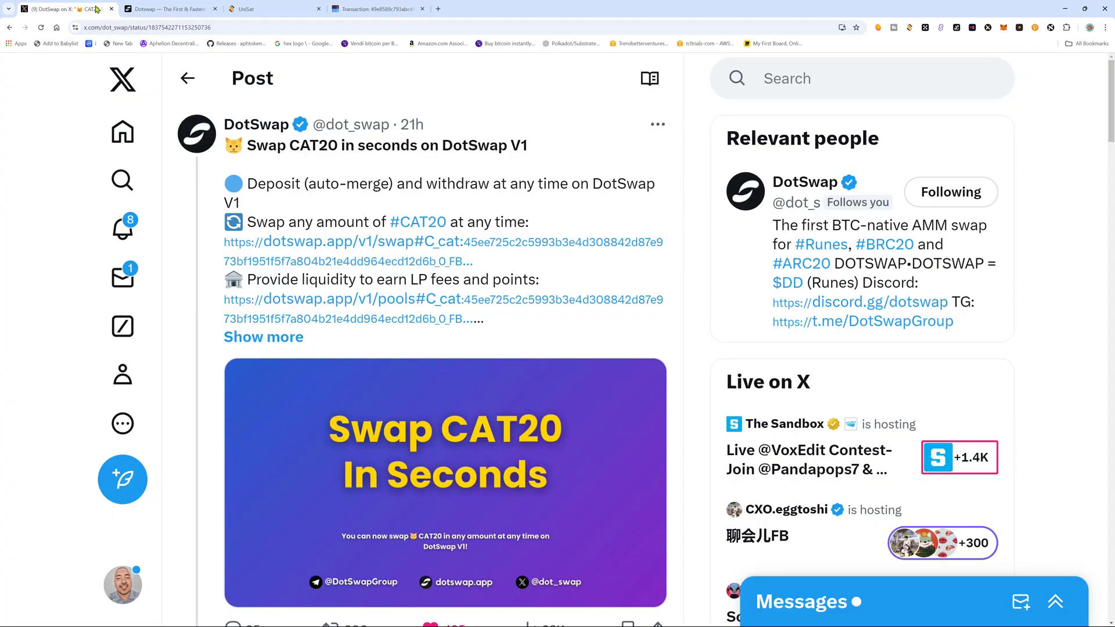
scroll(453, 318, "down", 10)
scroll(453, 318, "up", 1)
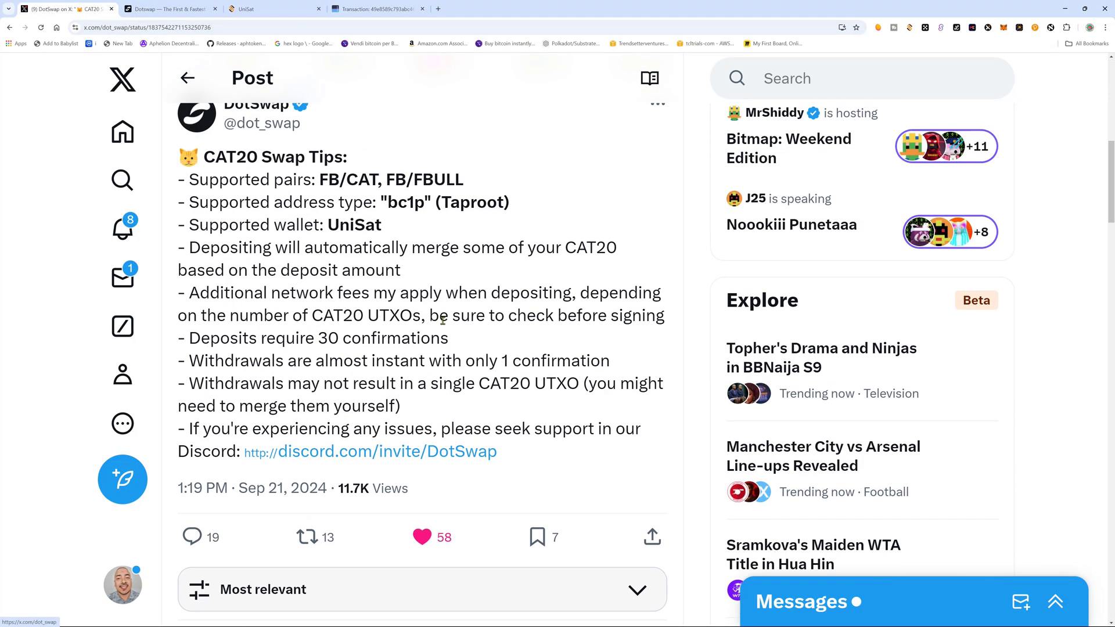
scroll(494, 329, "up", 1)
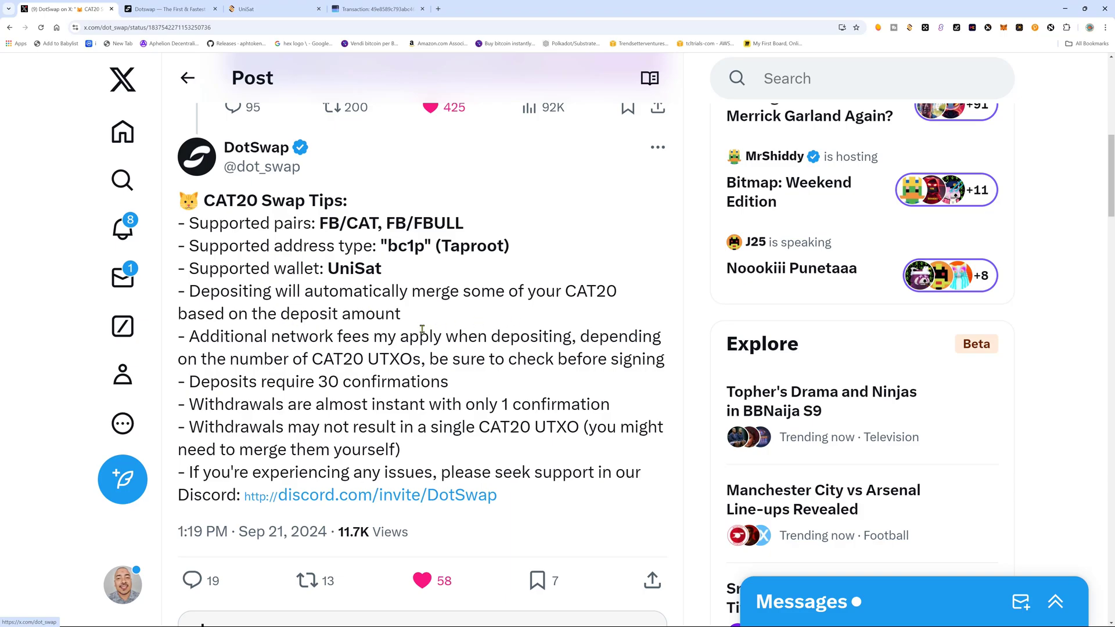
scroll(448, 343, "down", 1)
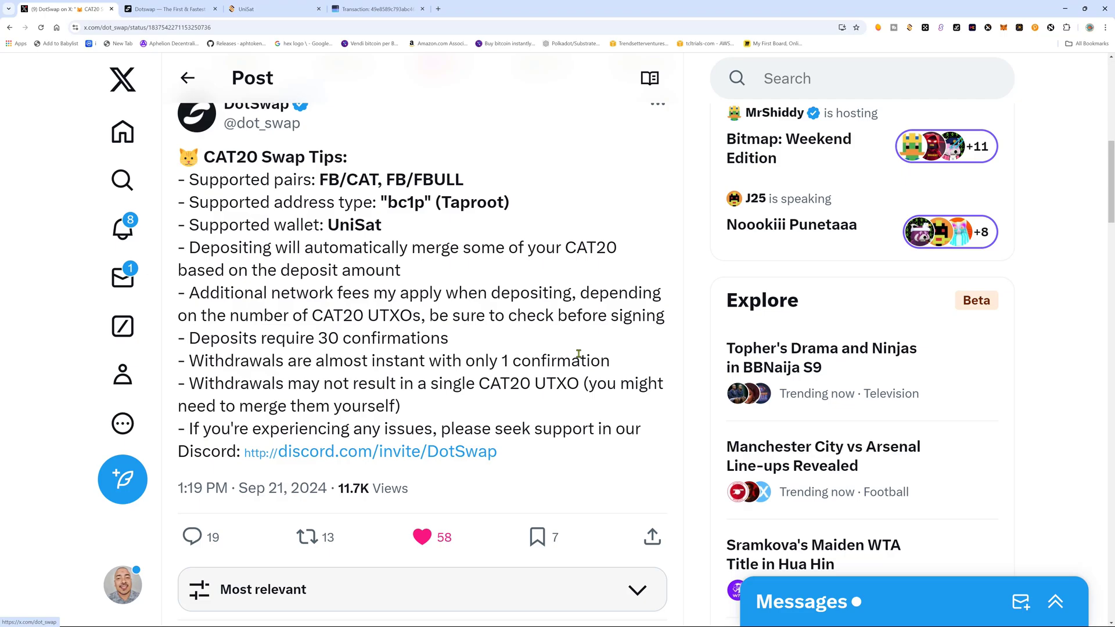
scroll(579, 354, "down", 1)
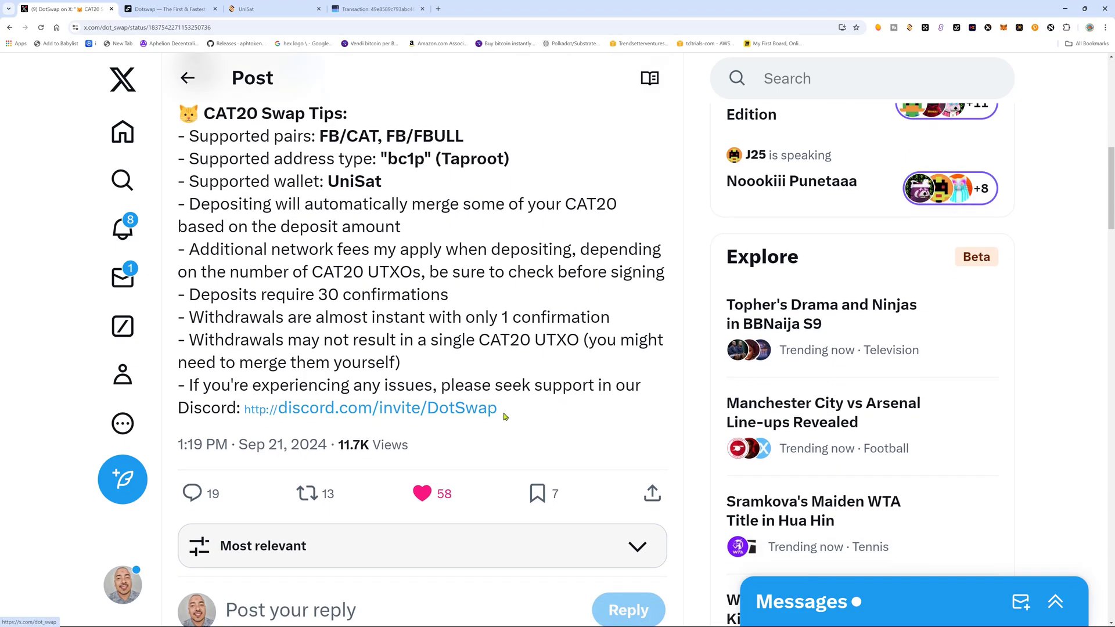
scroll(523, 420, "down", 1)
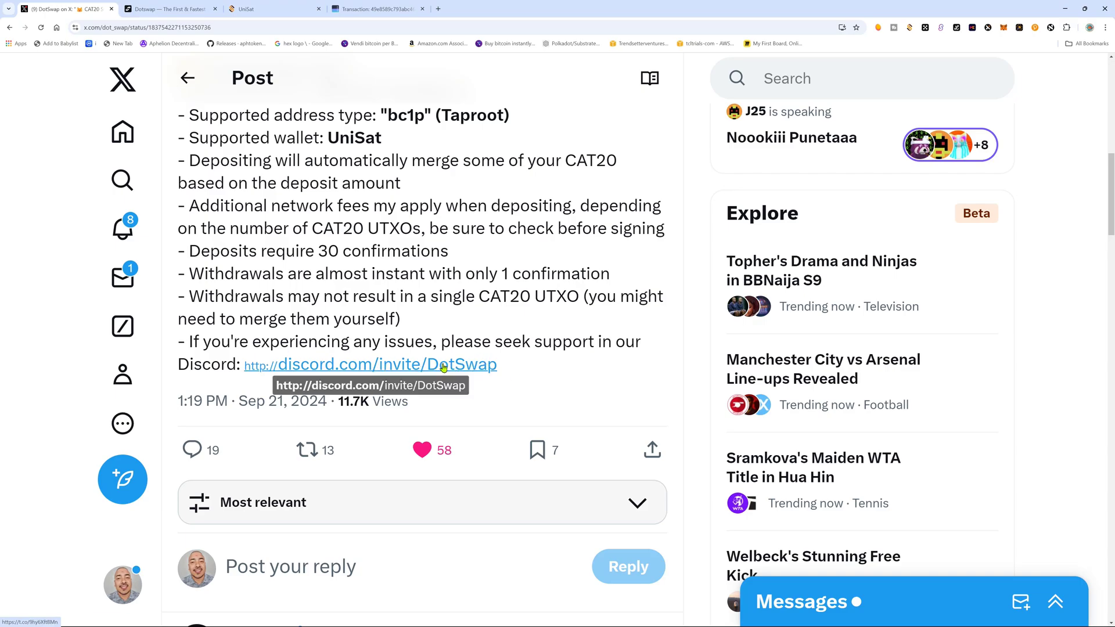
left_click(169, 8)
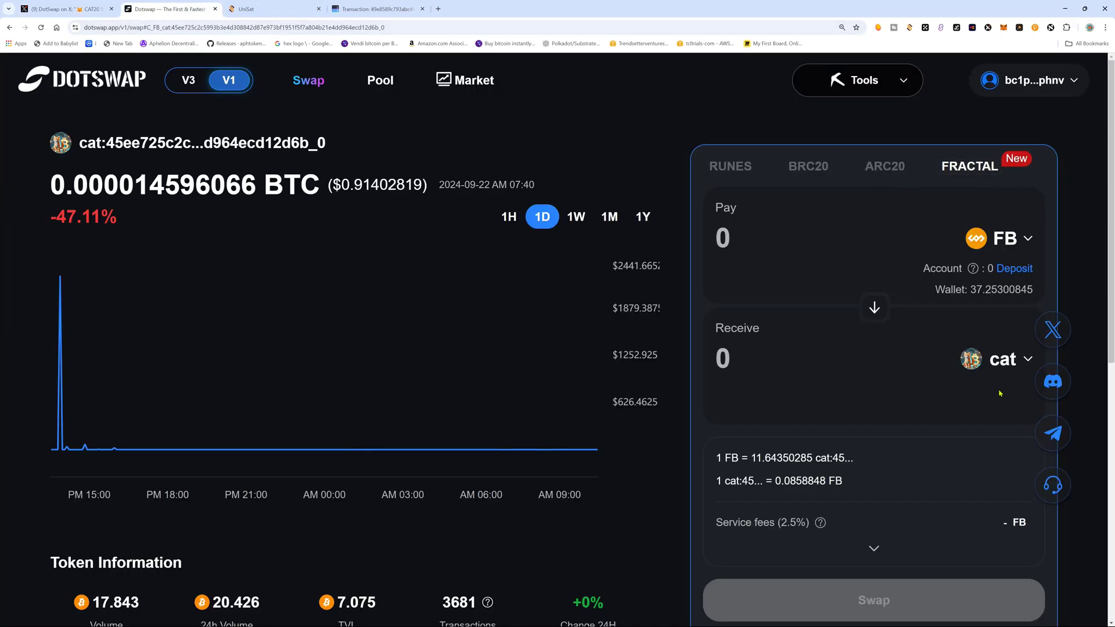
Step: Check UniSat HD Wallet #1's total balance breakdown of 37.254 FB
scroll(1002, 394, "down", 2)
scroll(921, 300, "up", 2)
left_click(911, 29)
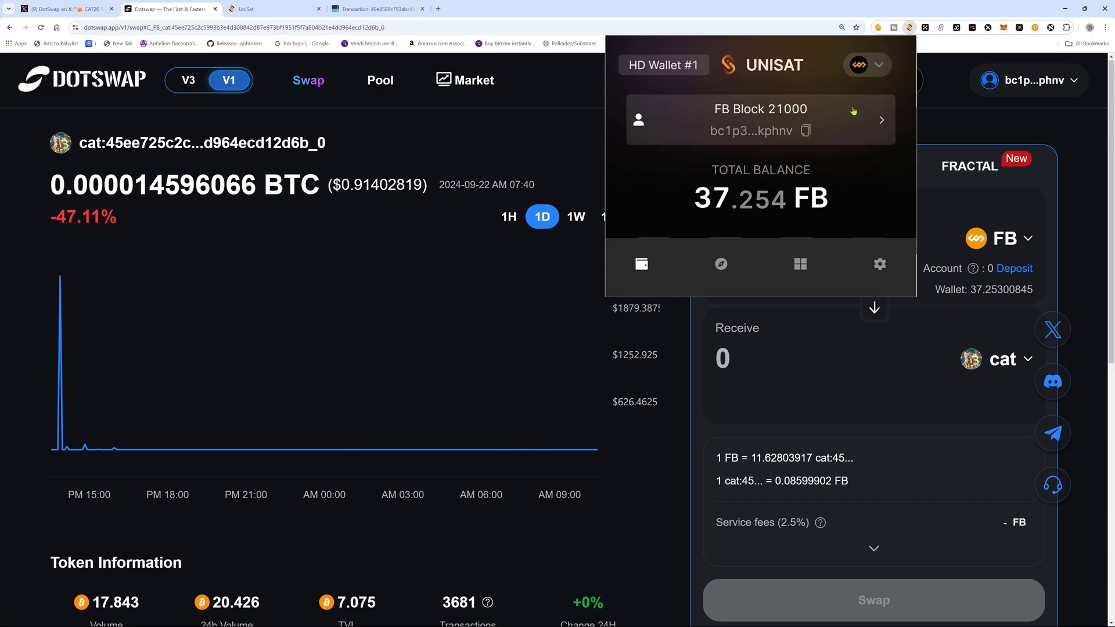
mouse_move(831, 191)
mouse_move(640, 191)
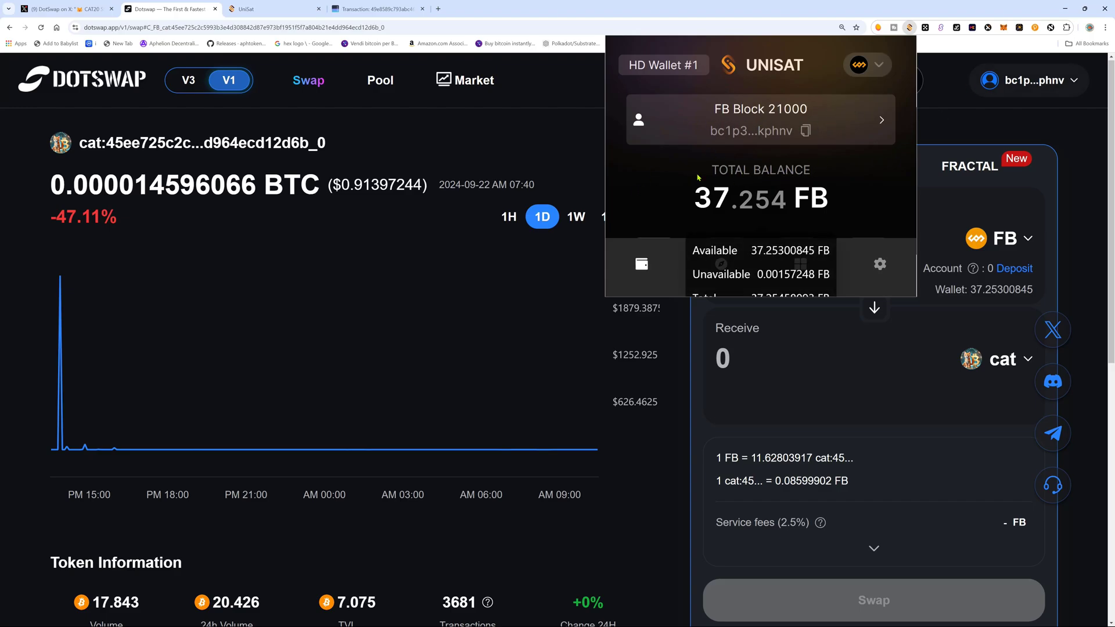
mouse_move(812, 210)
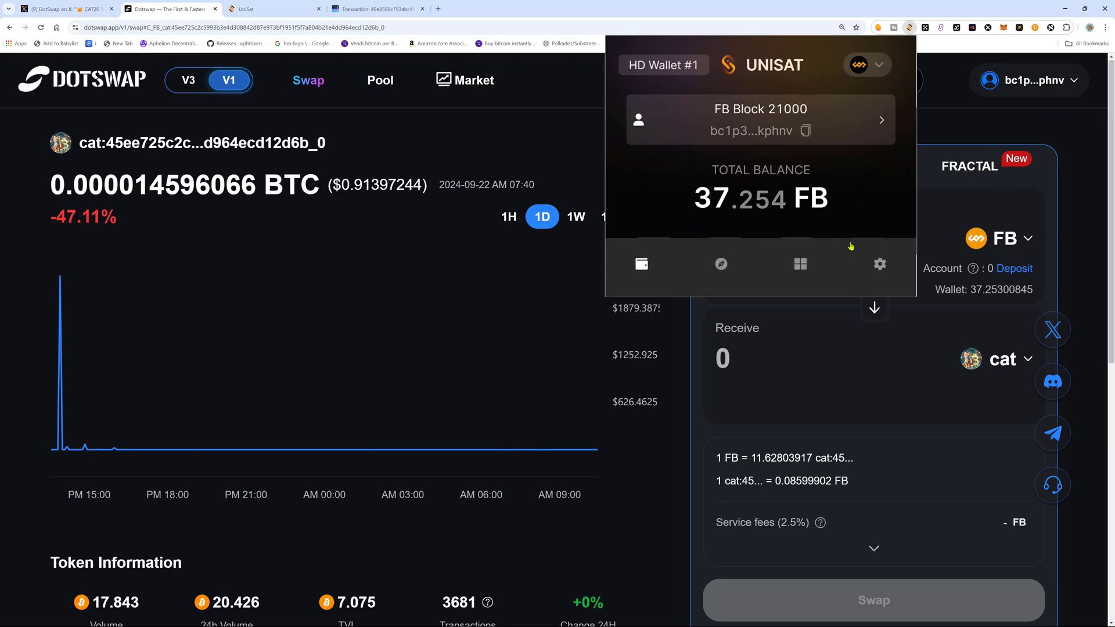
mouse_move(874, 205)
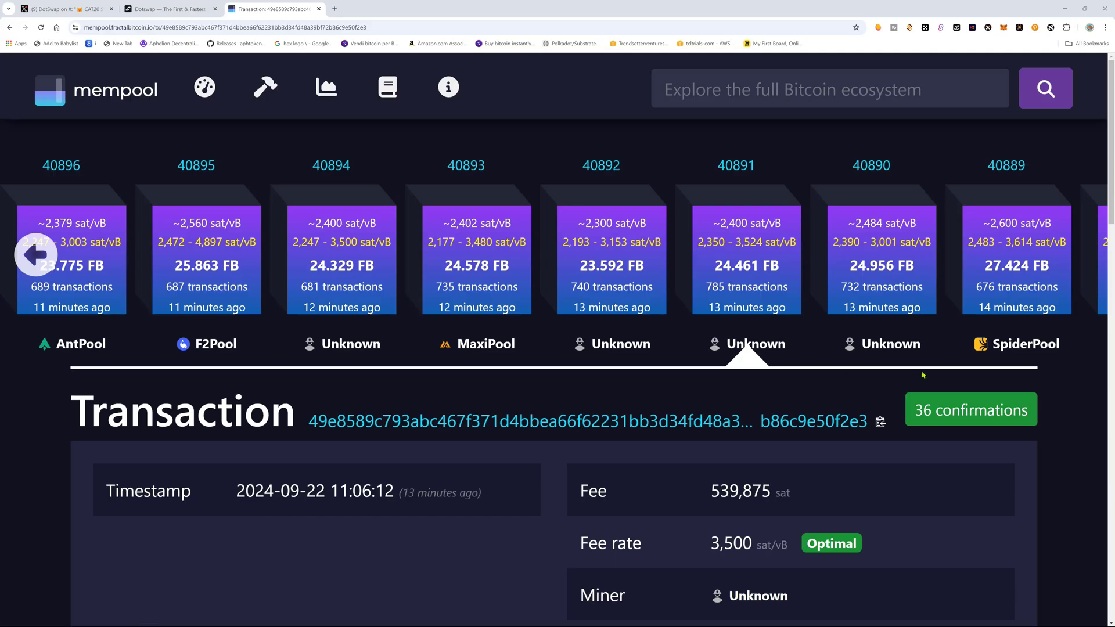
Step: Confirm the deposit's 36 confirmations and see 5 FB credited on DotSwap
scroll(942, 384, "down", 1)
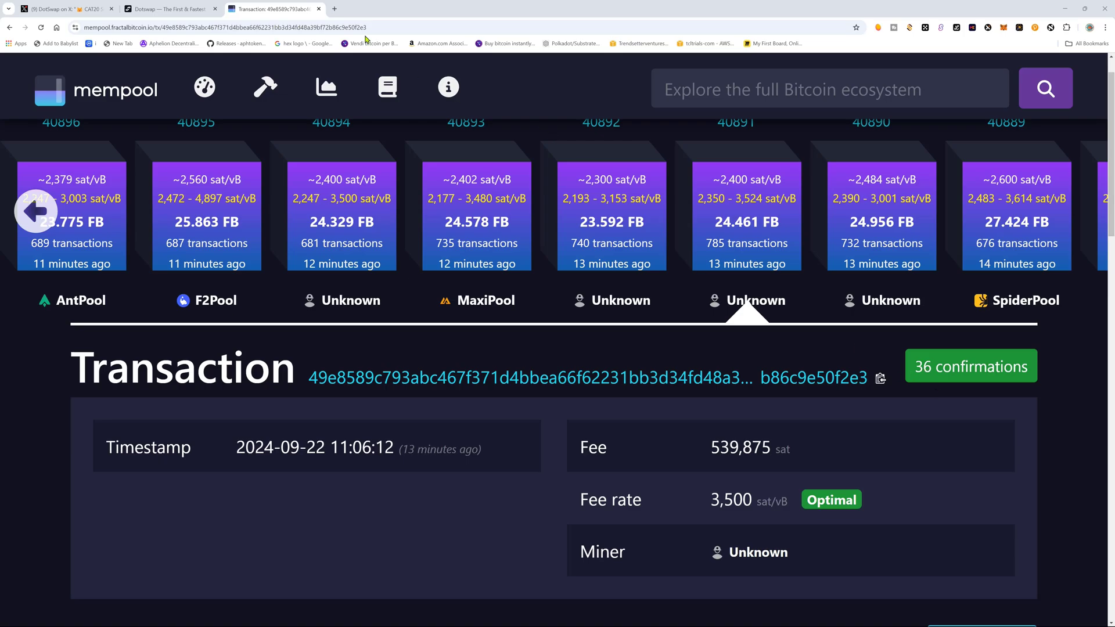
left_click(169, 8)
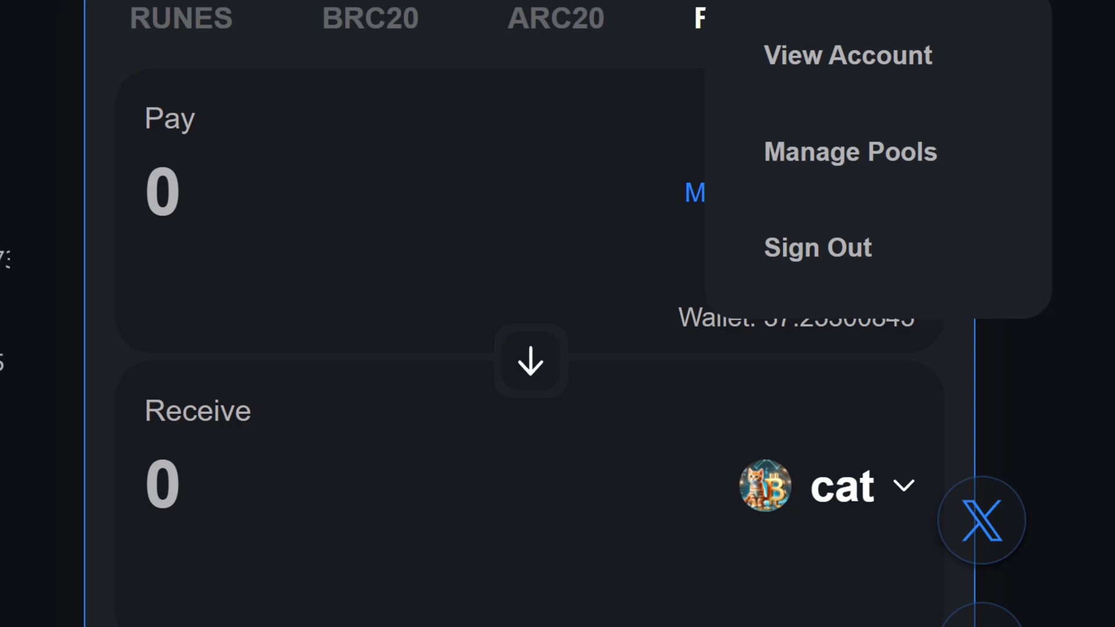
Step: View the account overview showing 5 FB, then start a swap from the FRACTAL FB row
left_click(858, 64)
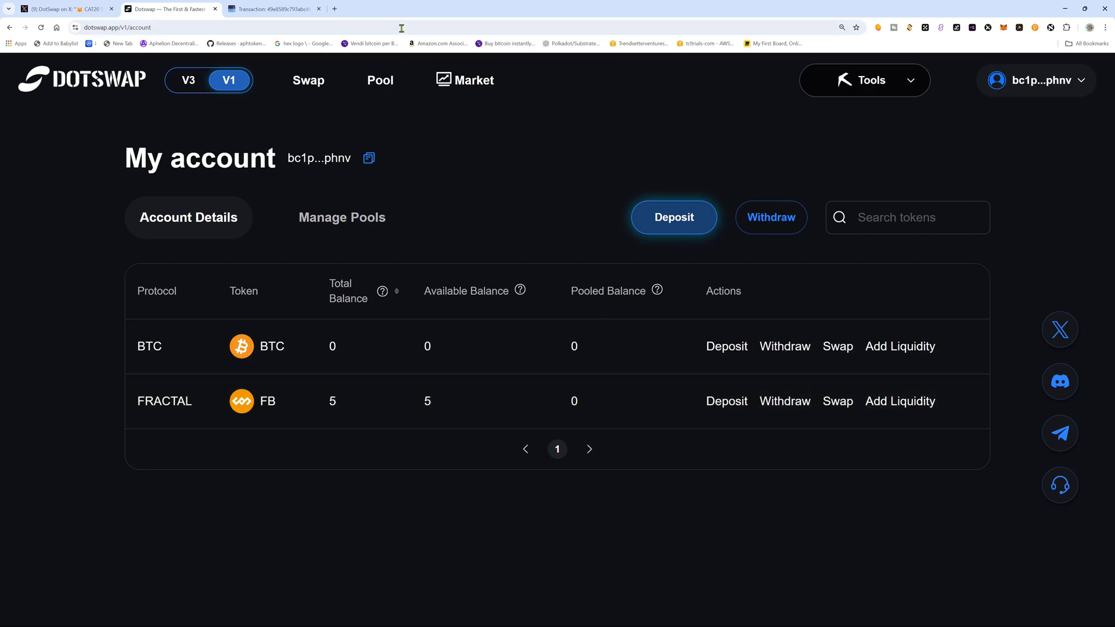
left_click(838, 401)
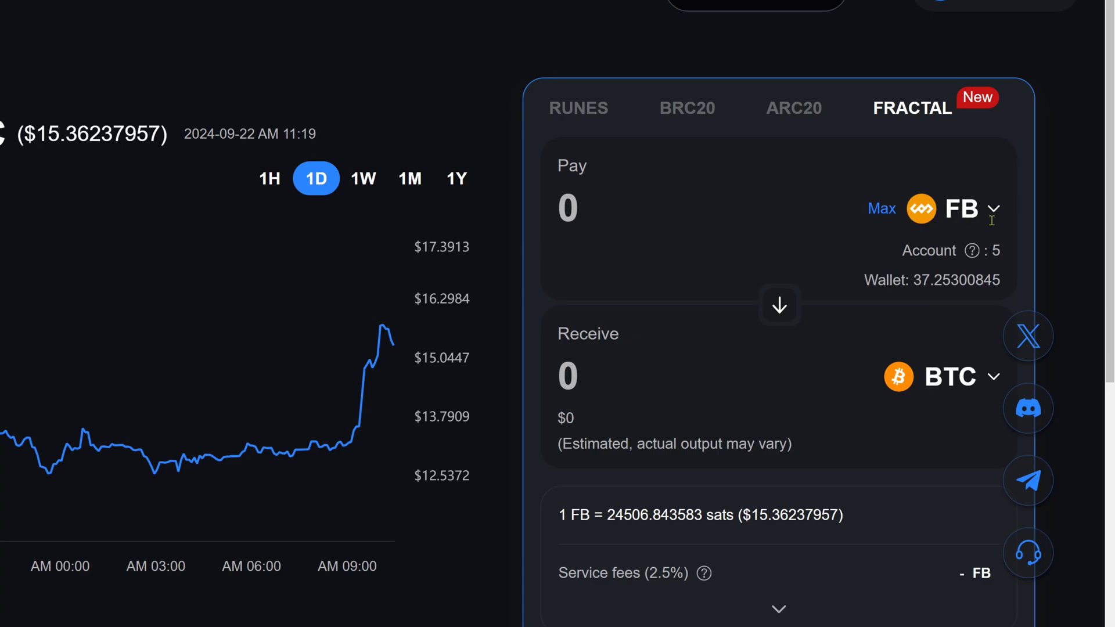
Step: Set the swap to receive cat and pay 4.5 FB
left_click(990, 377)
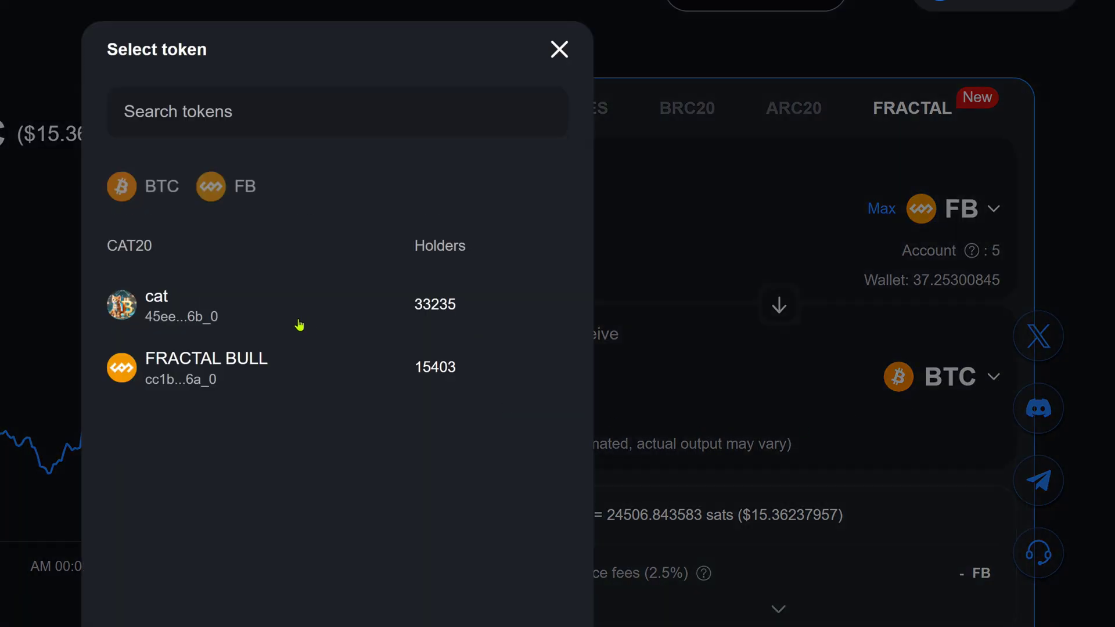
left_click(152, 328)
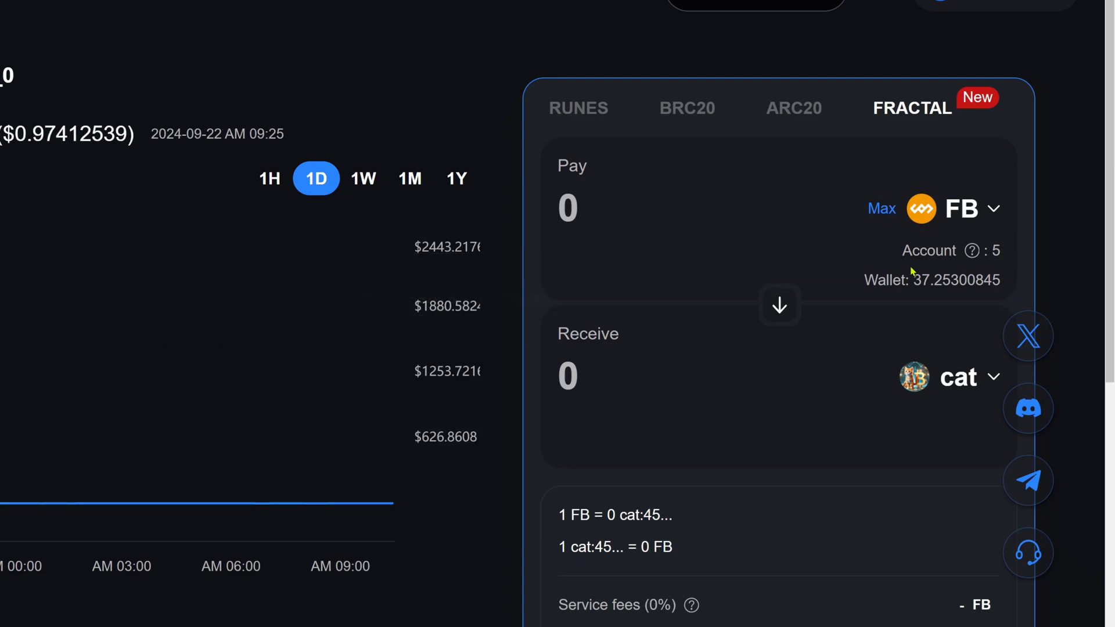
left_click(882, 209)
left_click(749, 237)
key("BackSpace")
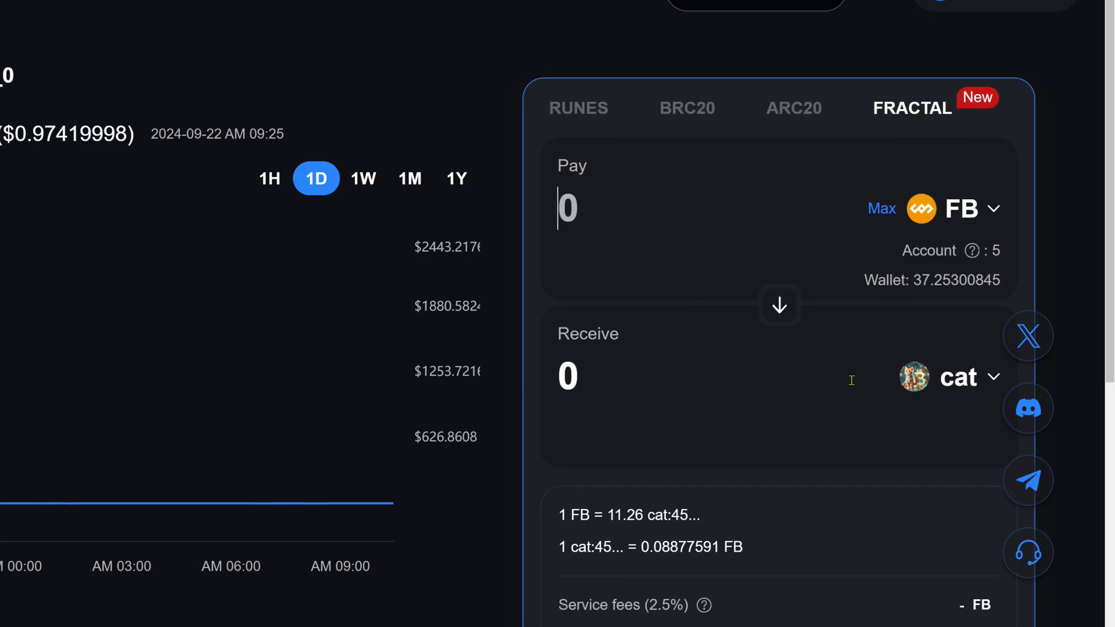
type("4.5")
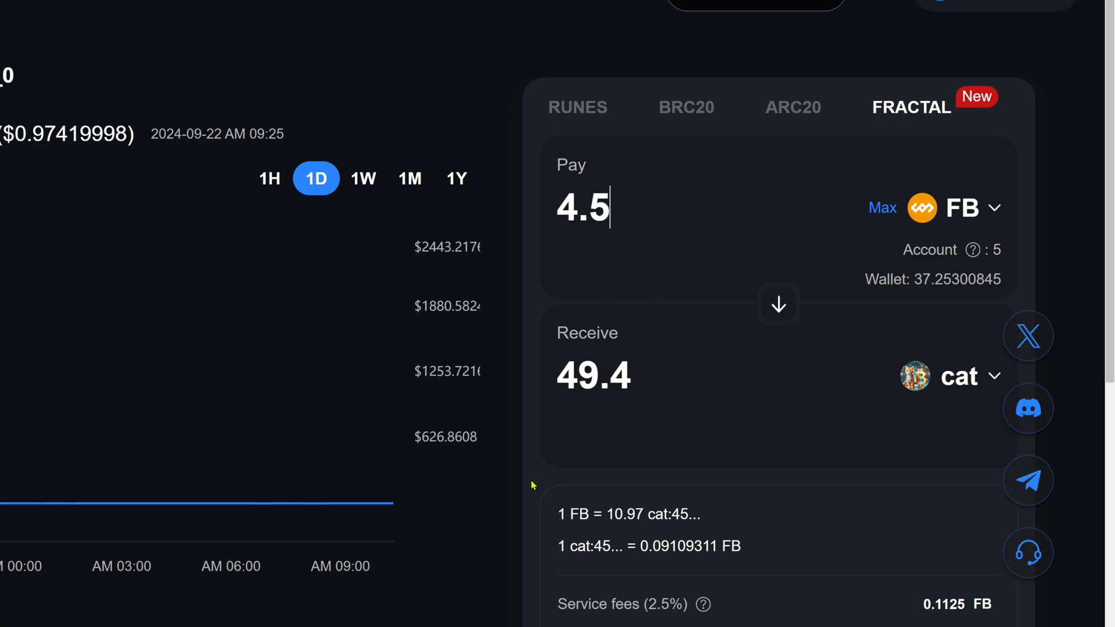
Step: Submit the 4.5 FB-for-cat swap, accept the bc1p warning, and sign it in UniSat
scroll(646, 612, "down", 4)
scroll(646, 612, "up", 2)
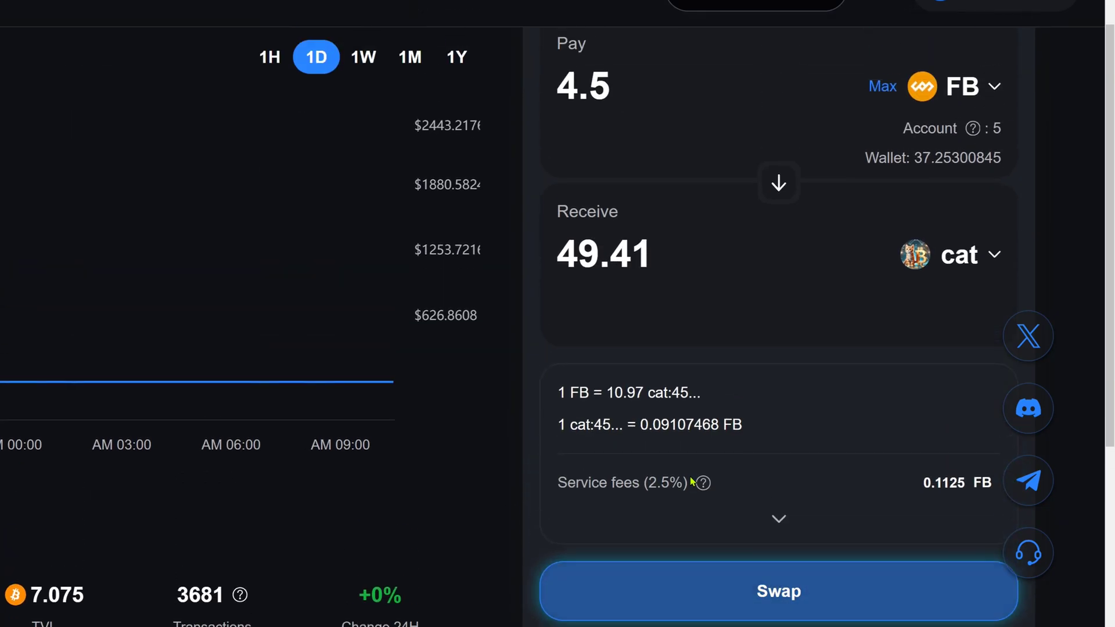
left_click(677, 602)
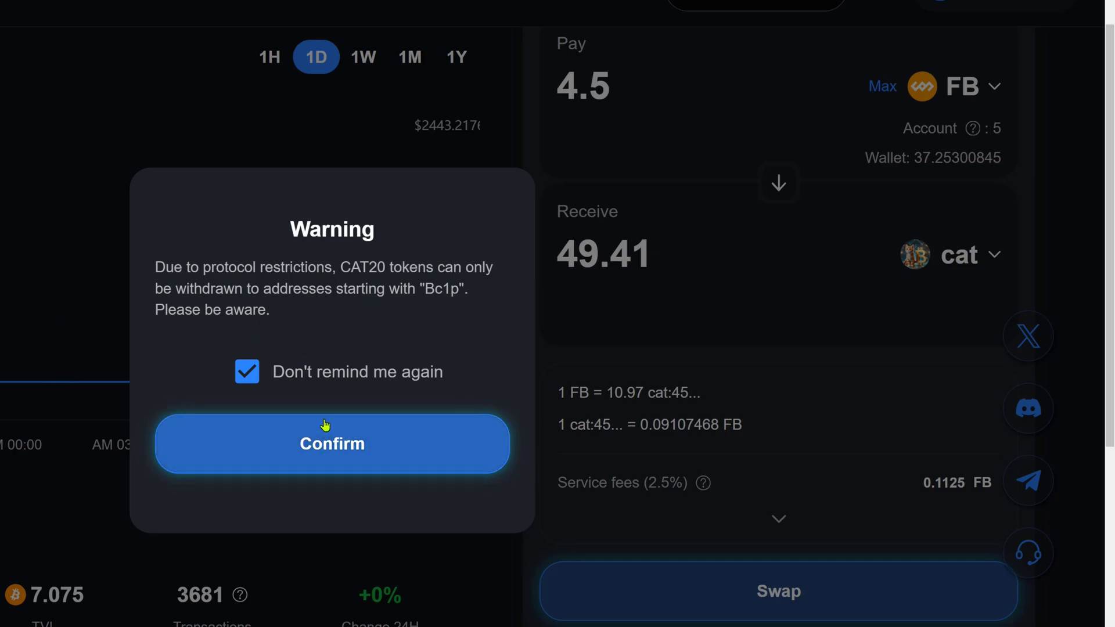
left_click(371, 449)
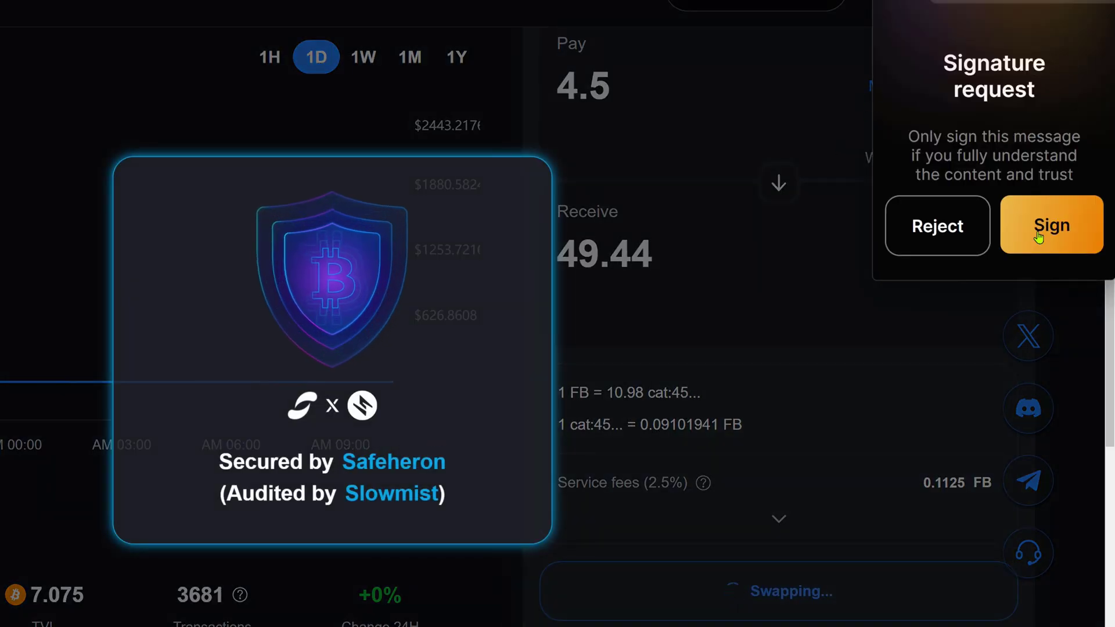
left_click(1041, 227)
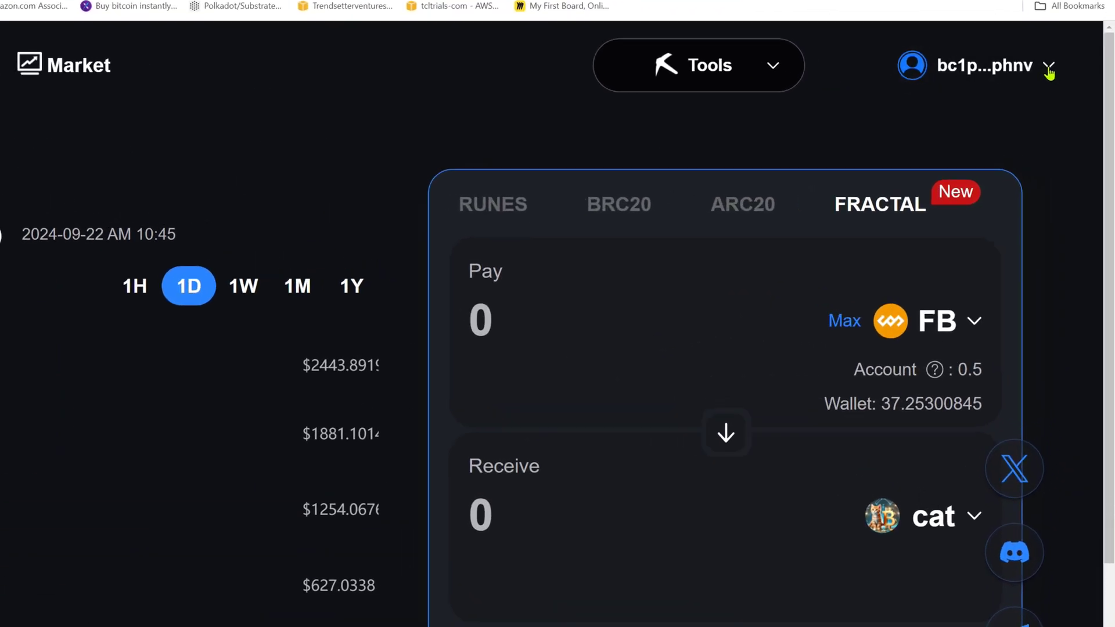
Step: Open My account from the account dropdown to see 49.44 cat and 0.5 FB
left_click(1048, 67)
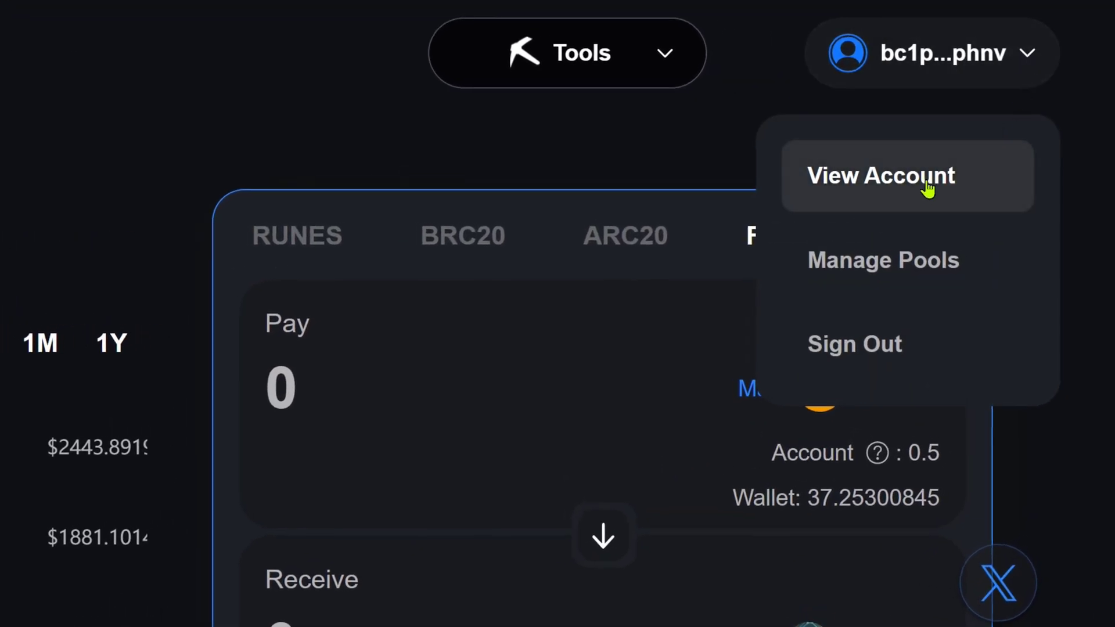
left_click(889, 184)
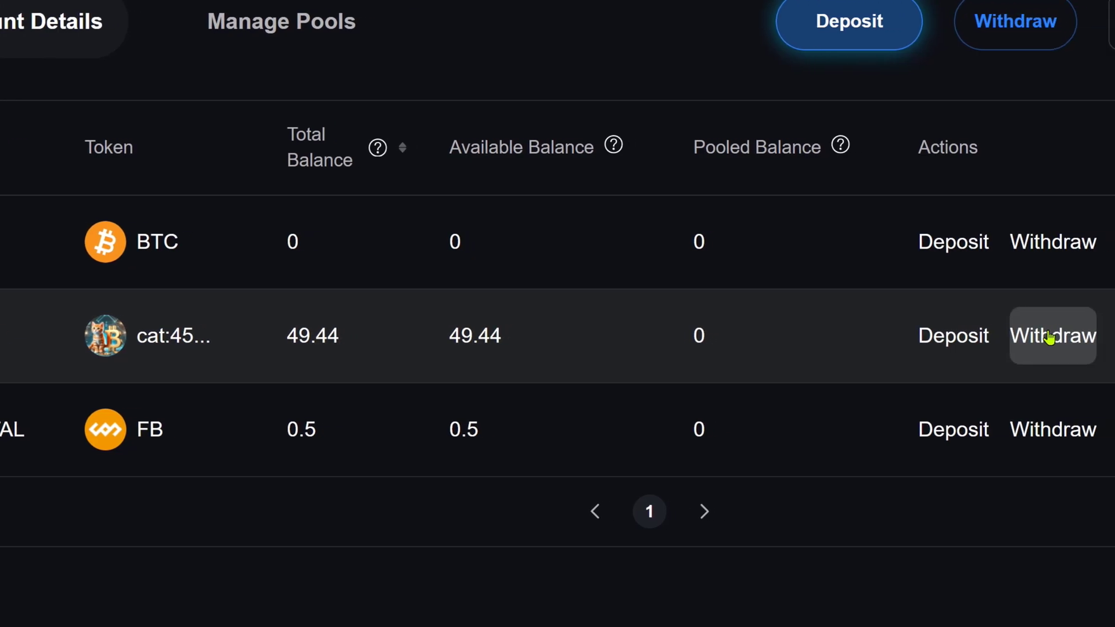
Step: Start a withdrawal of the full 49.44 cat balance, checking the wallet's FB balance
left_click(1050, 337)
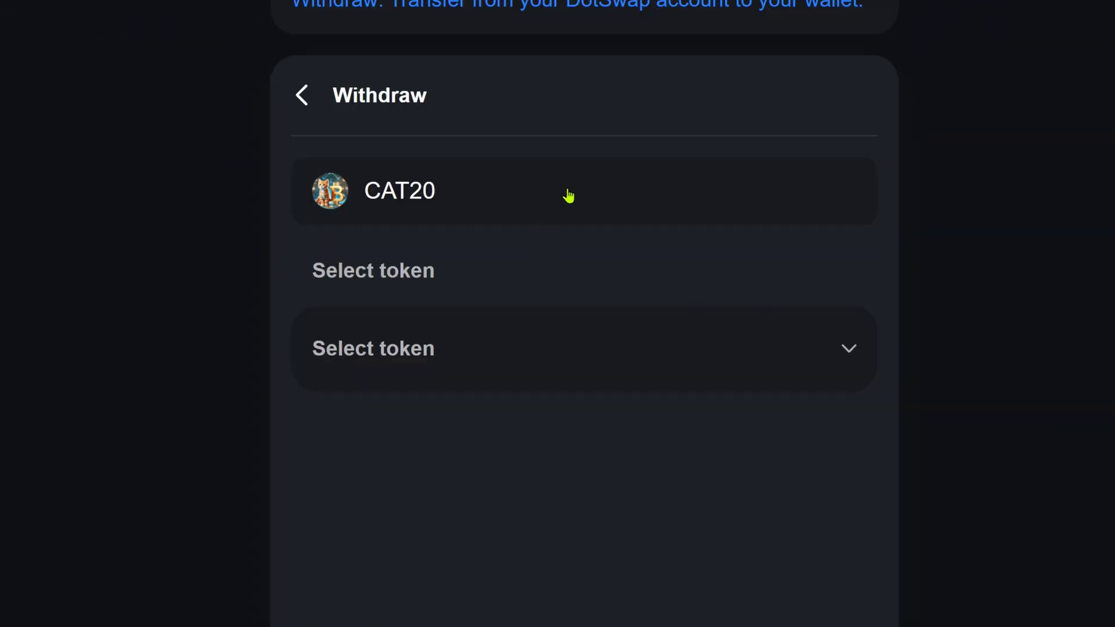
left_click(505, 349)
left_click(560, 82)
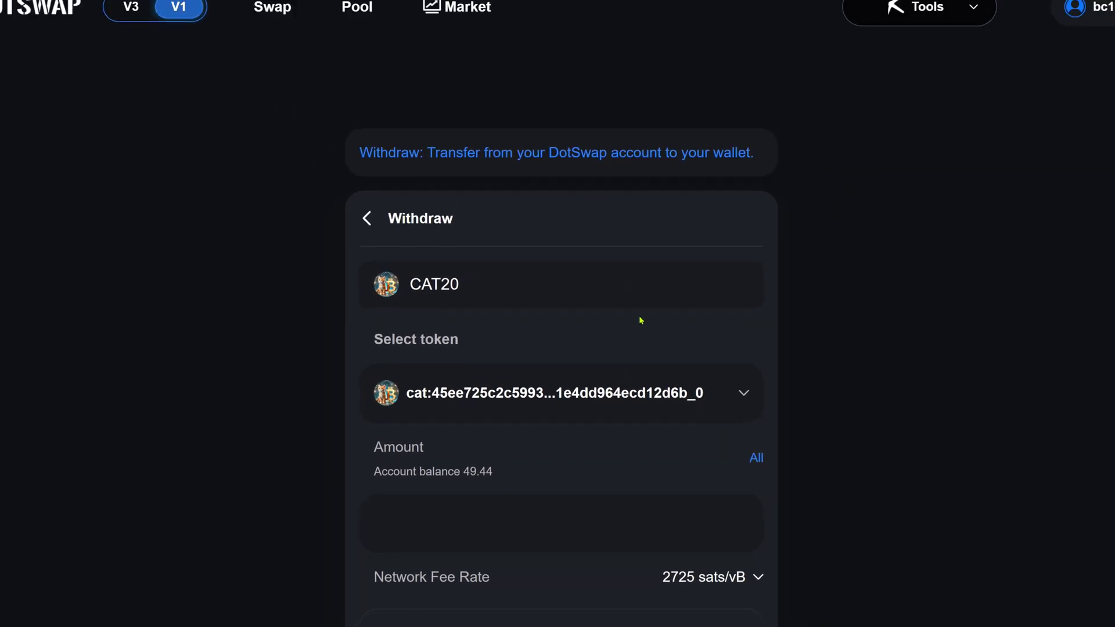
left_click(756, 458)
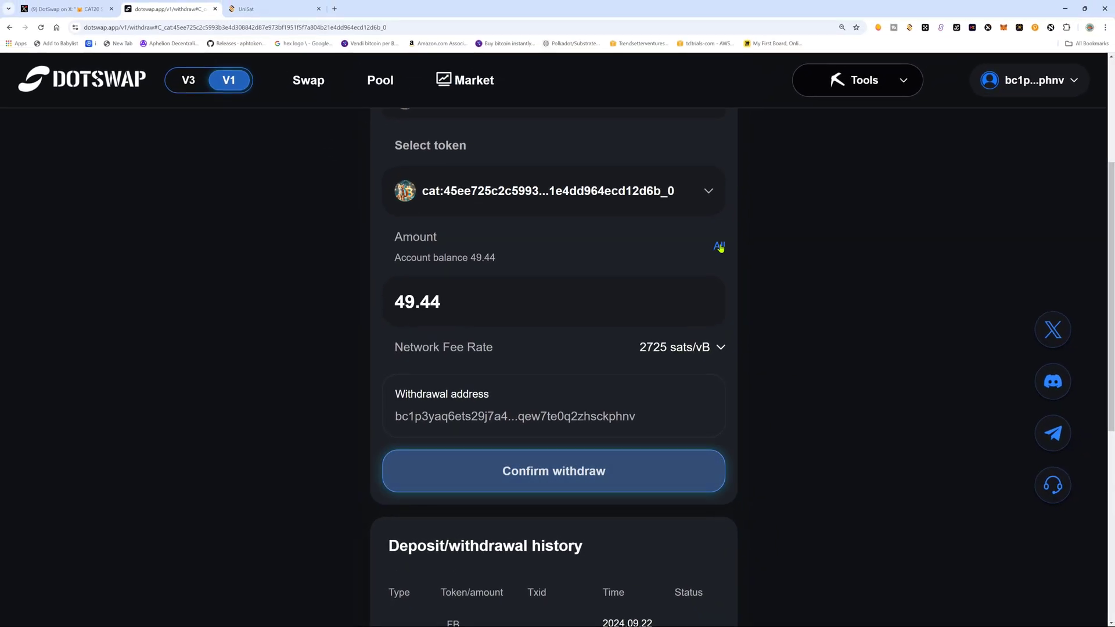
scroll(580, 286, "up", 1)
scroll(440, 429, "down", 2)
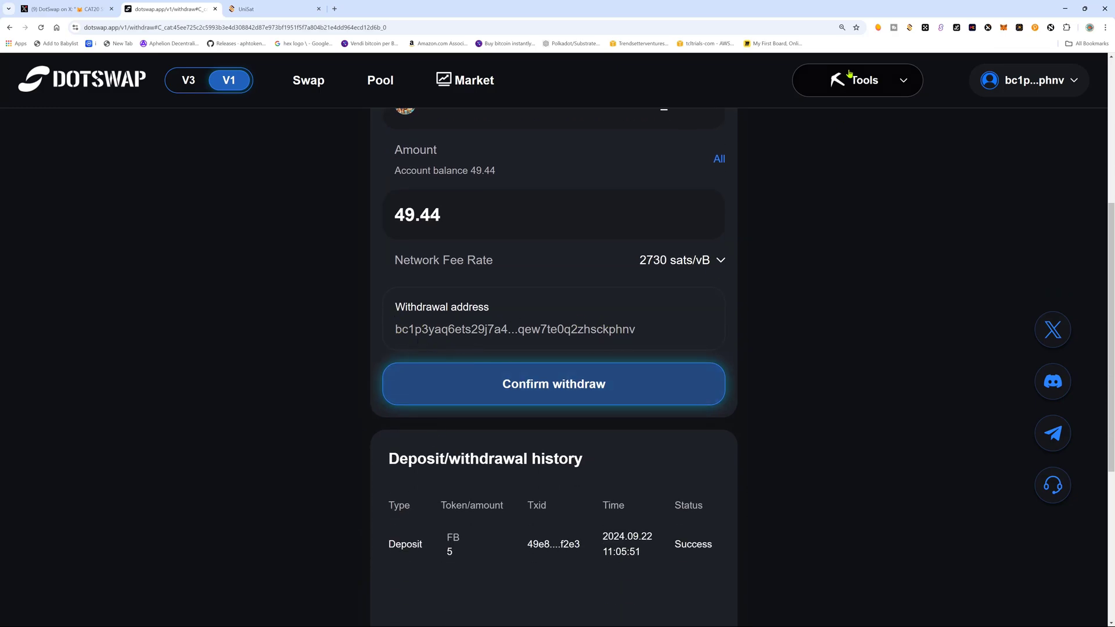
left_click(910, 27)
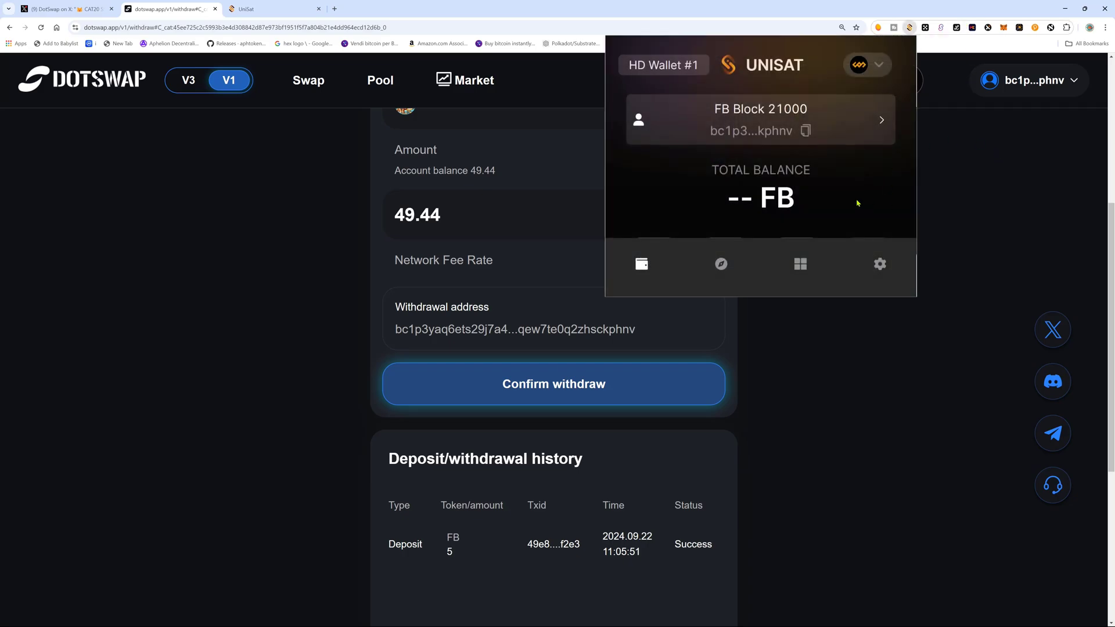
left_click(976, 181)
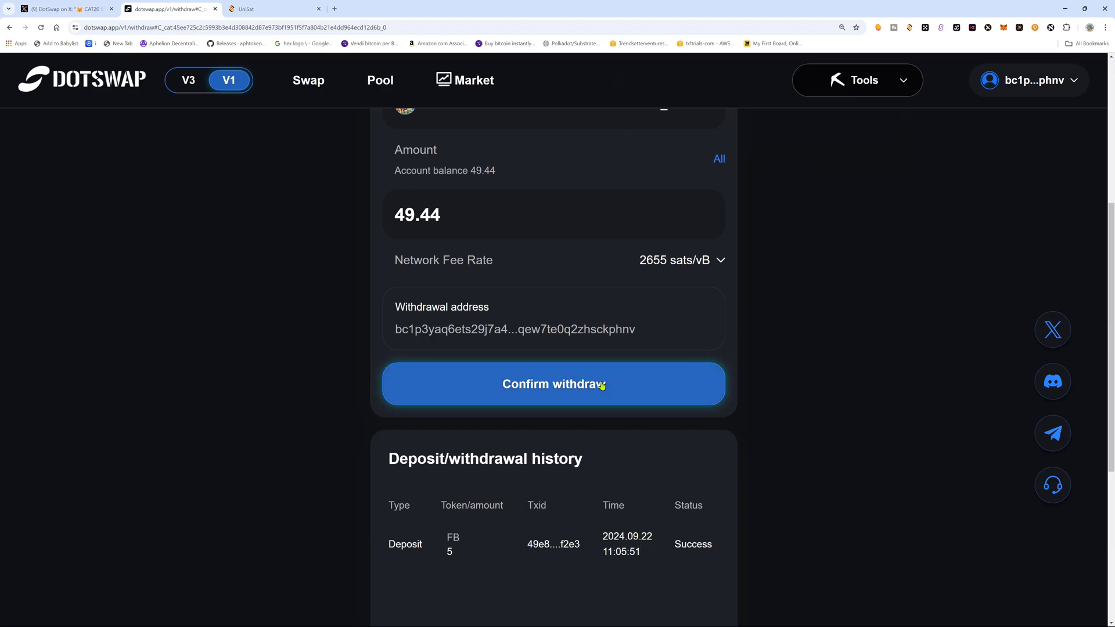
Step: Set a custom 3500 sats/vB fee rate and confirm the withdrawal
left_click(722, 260)
left_click(697, 313)
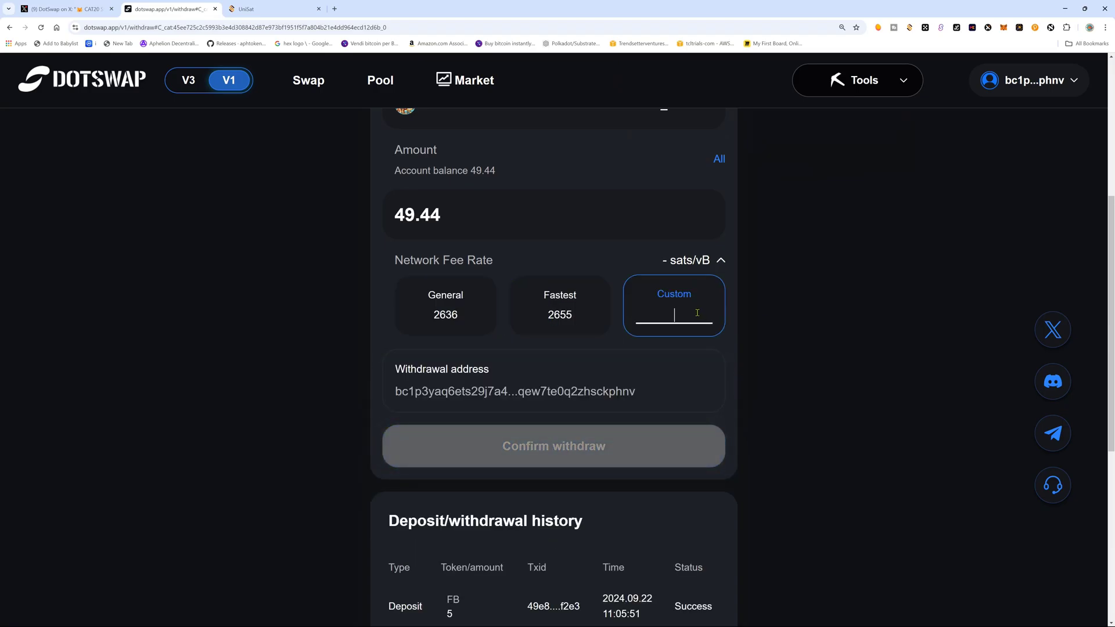
type("3500")
scroll(655, 460, "down", 4)
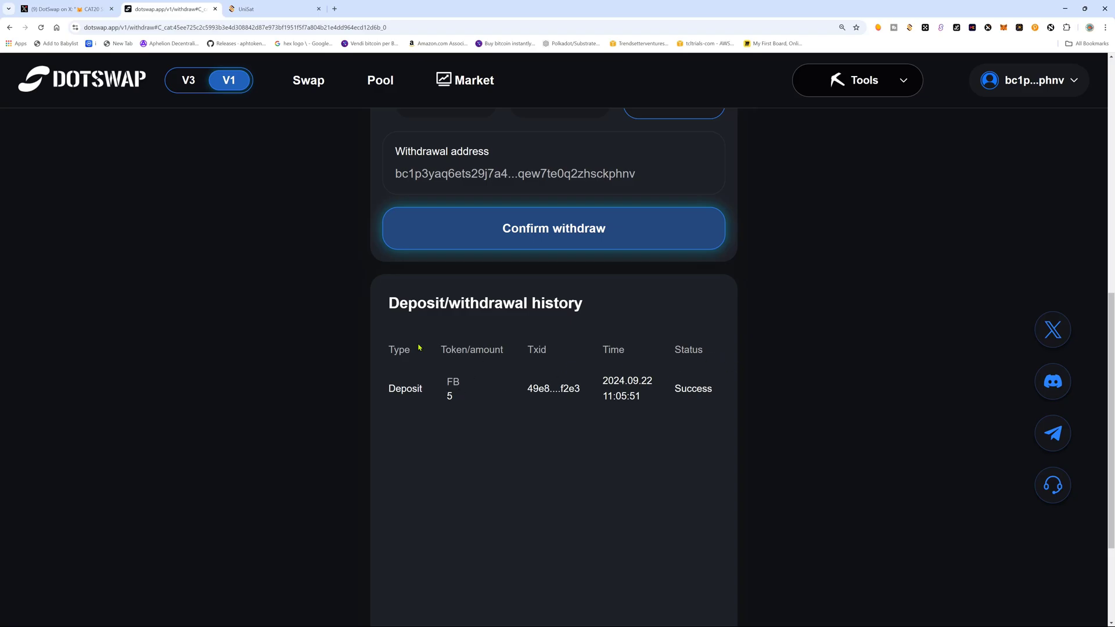
scroll(545, 382, "up", 2)
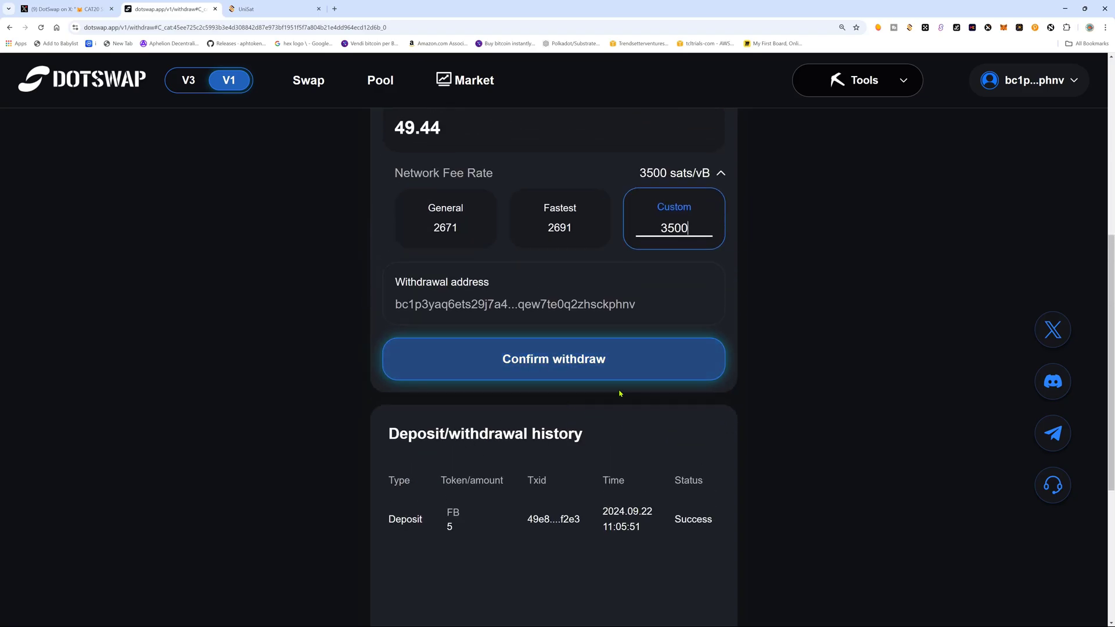
left_click(655, 353)
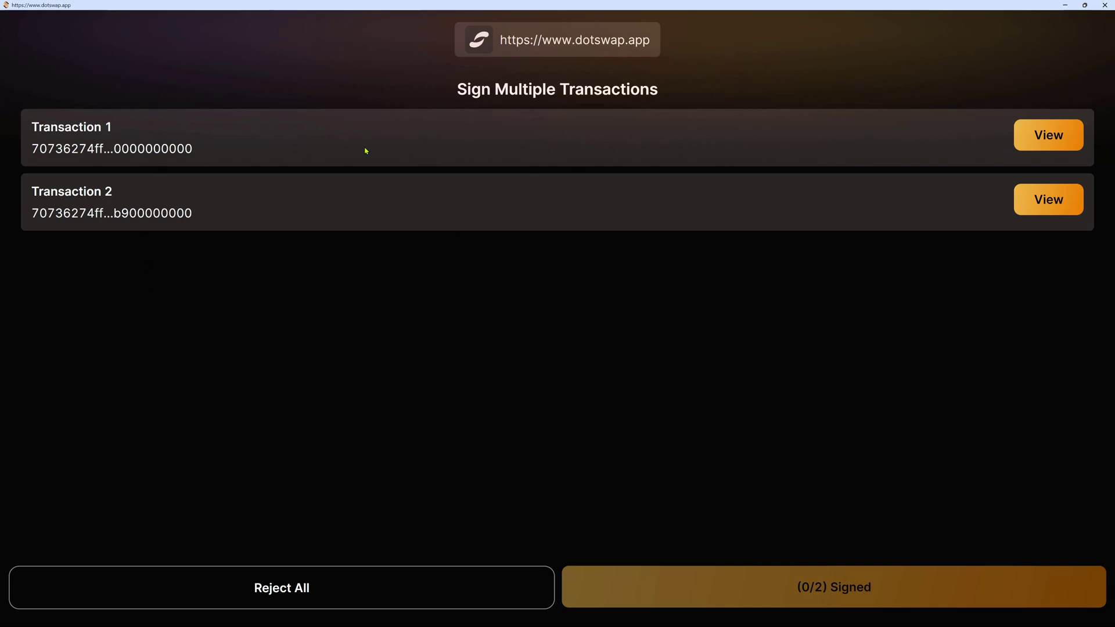
Step: Review and sign both withdrawal transactions in UniSat, then submit them
left_click(1043, 137)
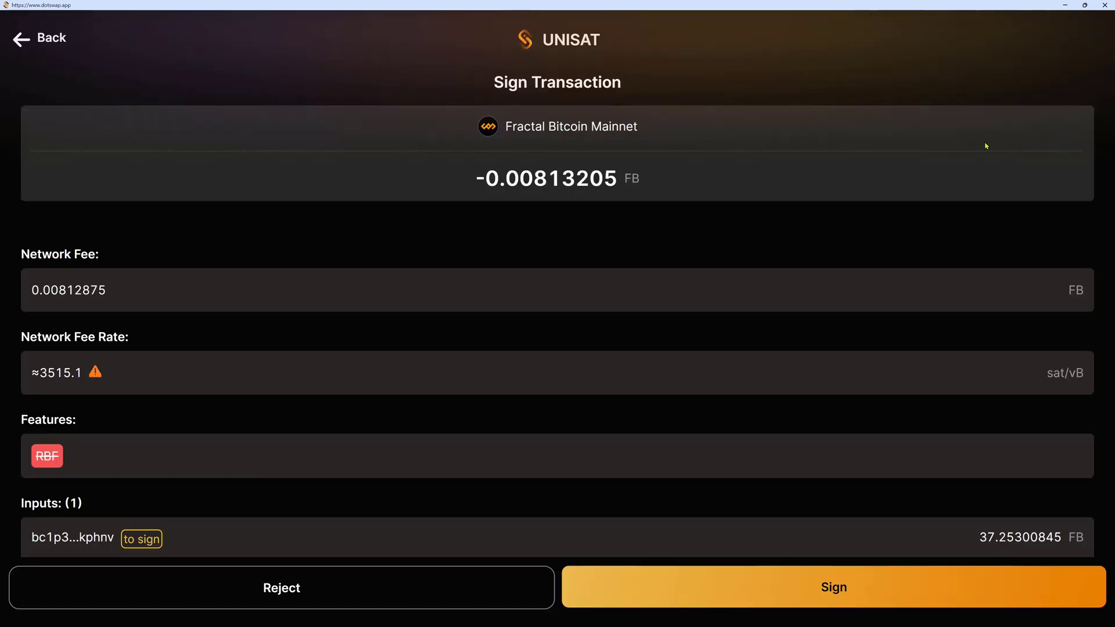
scroll(620, 432, "down", 5)
scroll(366, 373, "up", 2)
scroll(535, 496, "down", 3)
left_click(677, 581)
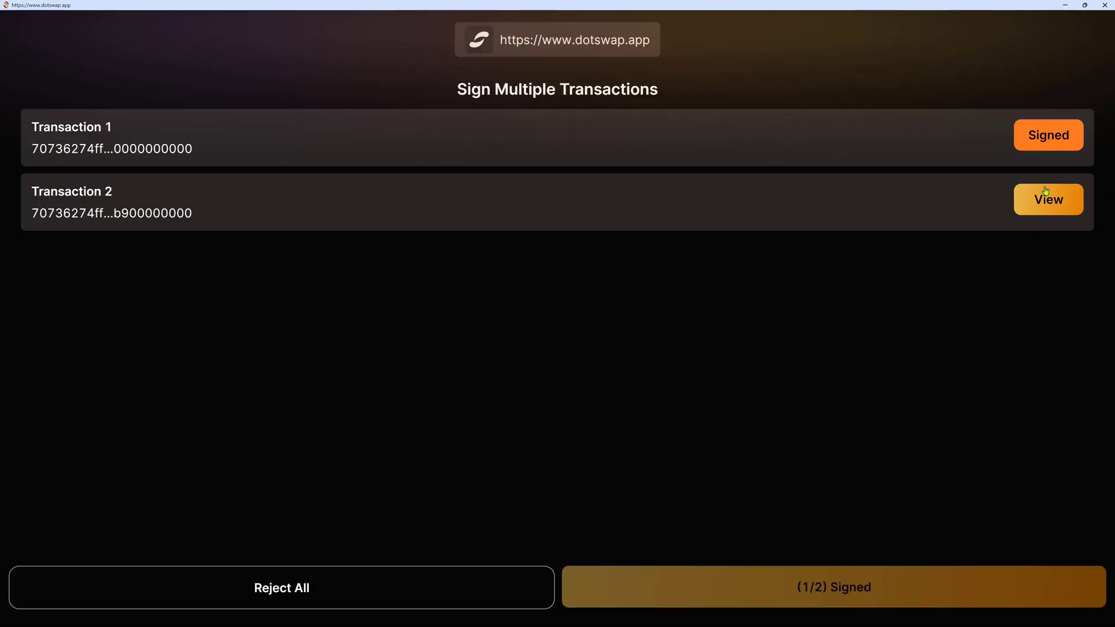
left_click(1047, 206)
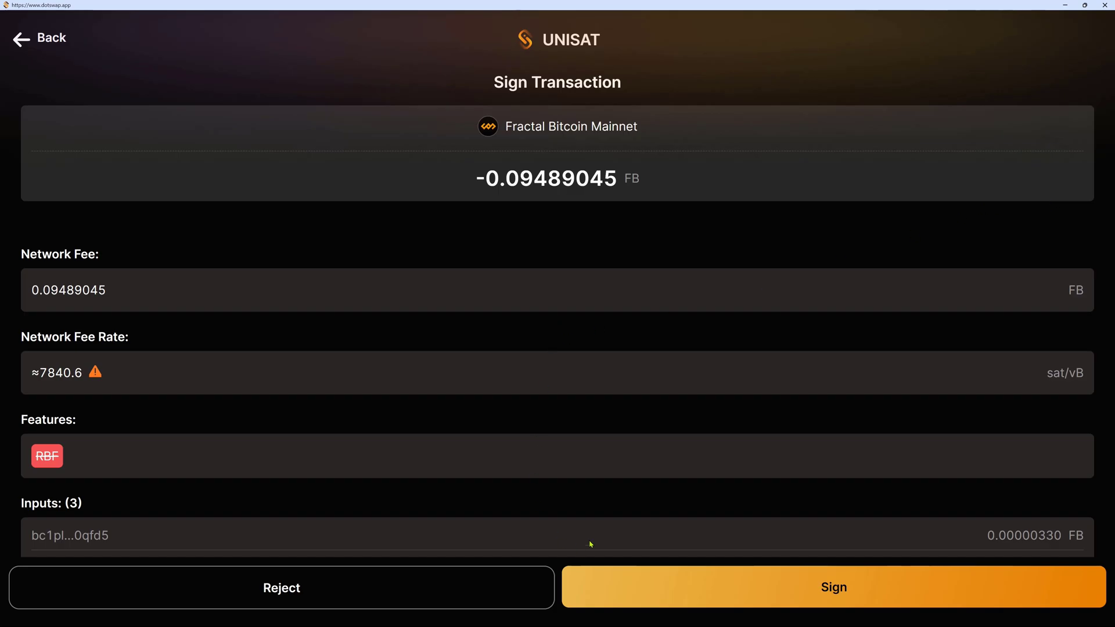
scroll(587, 542, "down", 1)
left_click(637, 591)
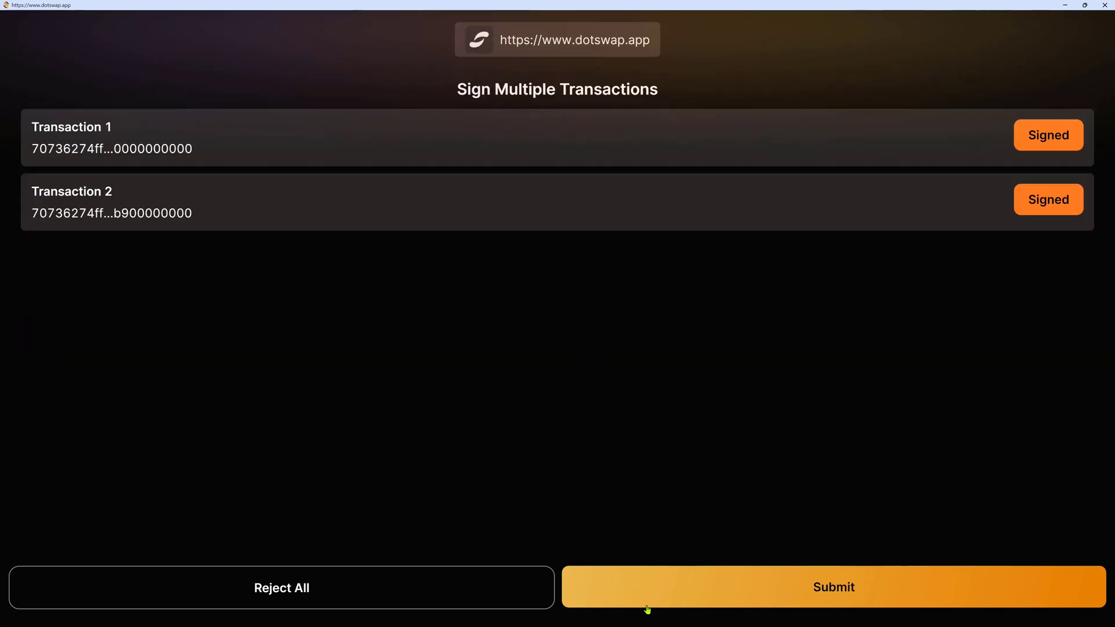
left_click(718, 596)
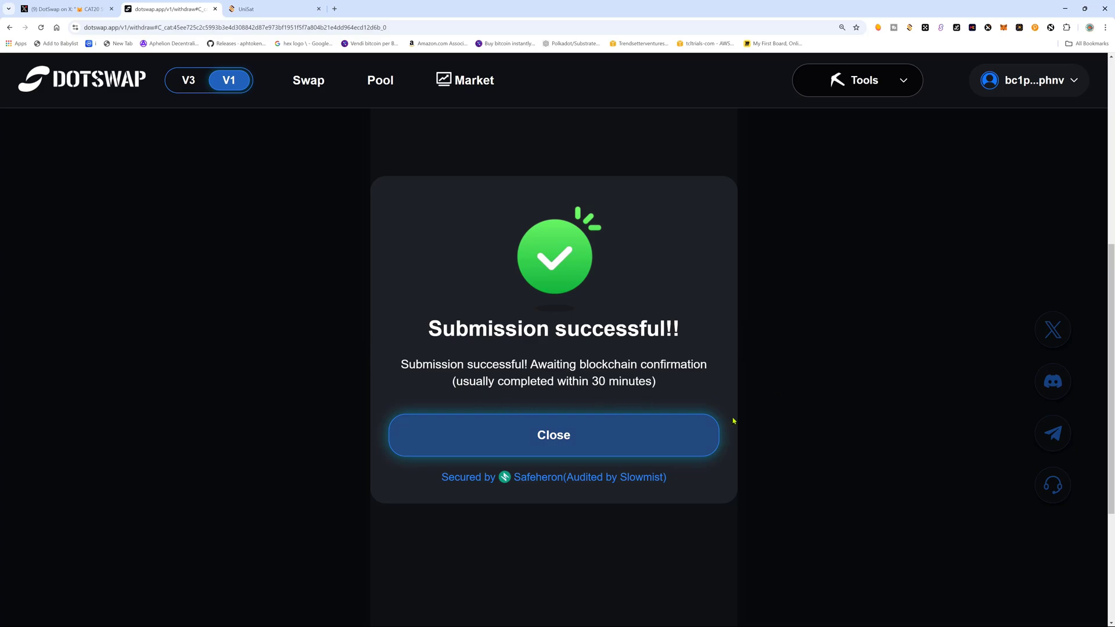
Step: Check the wallet balance and reopen My account, confirming 0 cat and 0.5 FB remaining
left_click(910, 27)
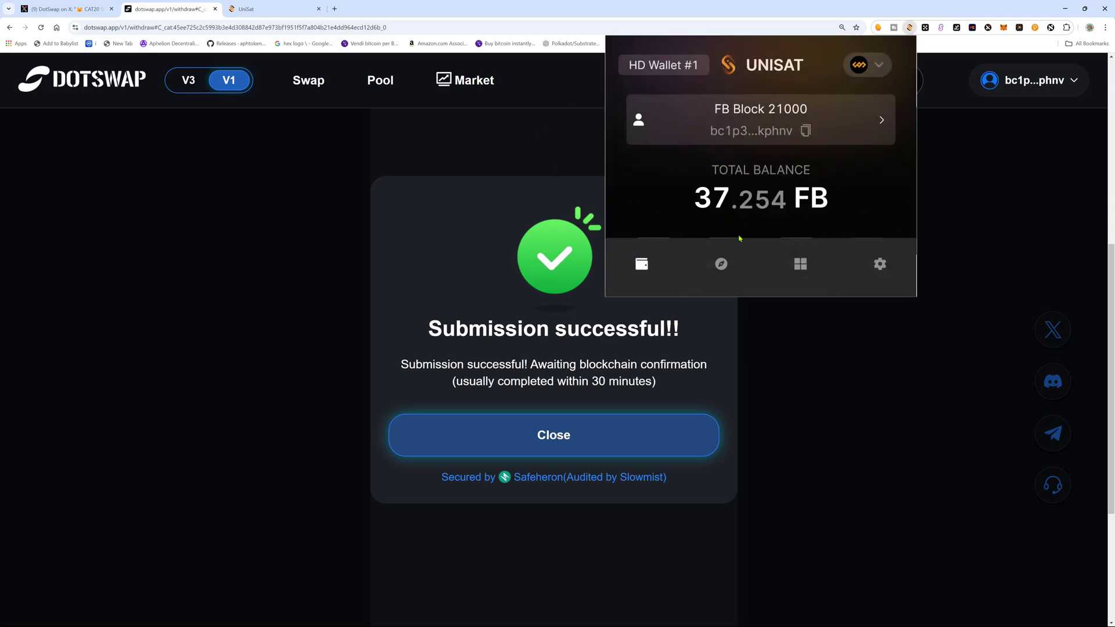
mouse_move(748, 195)
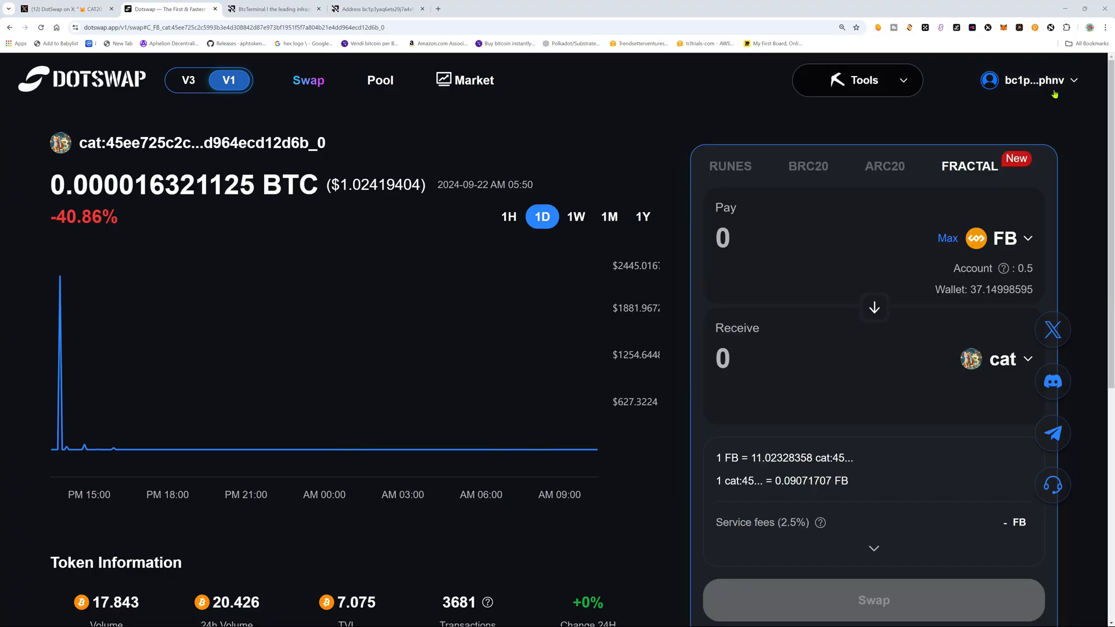
left_click(1058, 86)
left_click(1005, 138)
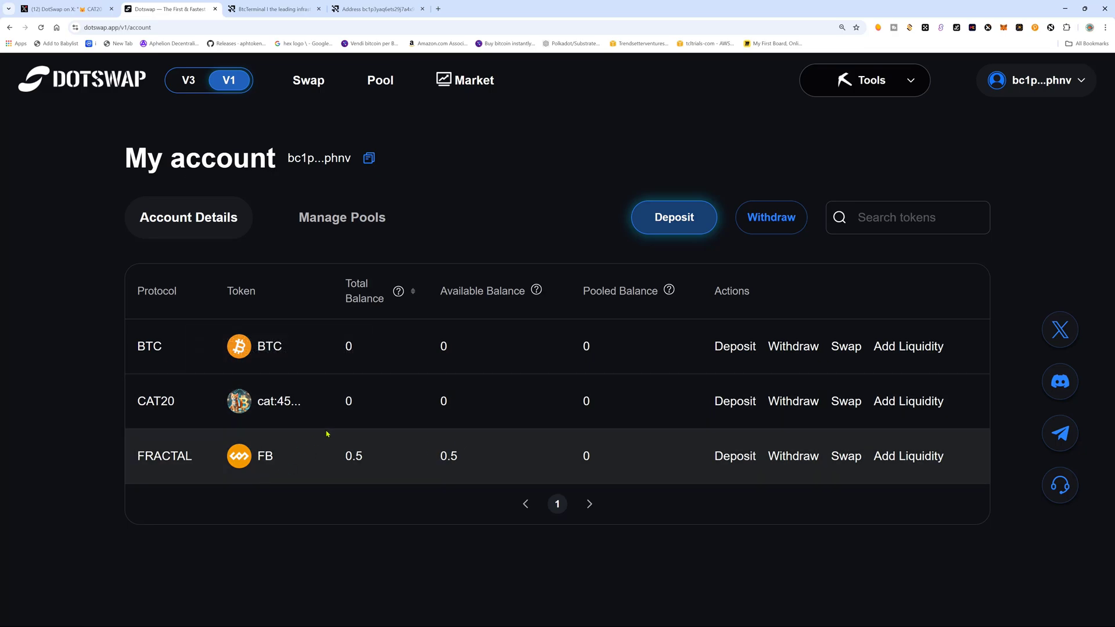
left_click(63, 9)
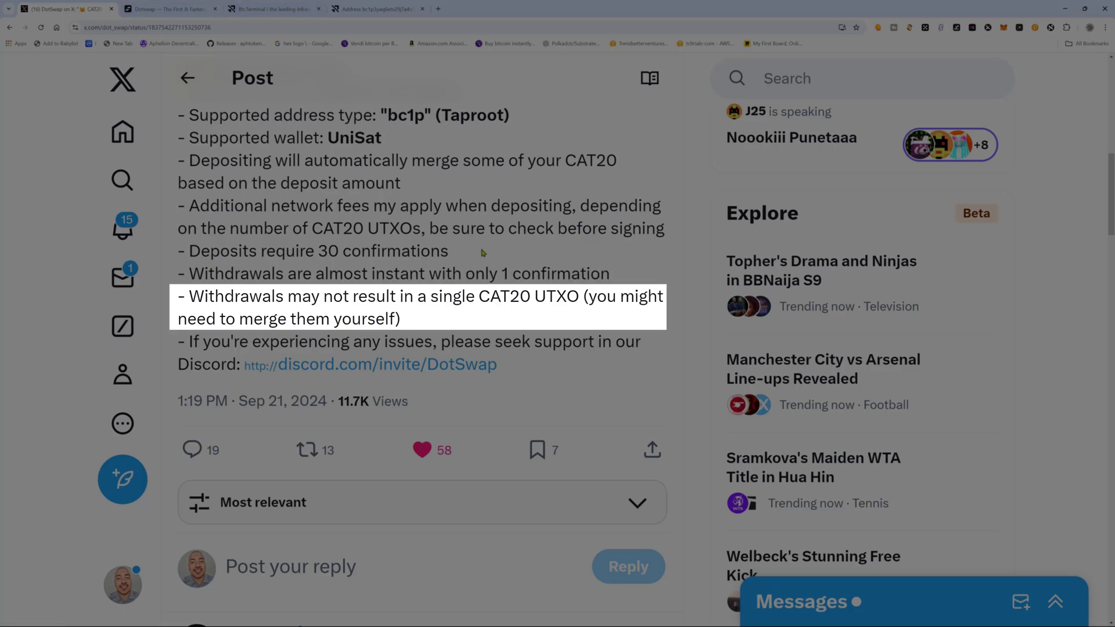
left_click(189, 6)
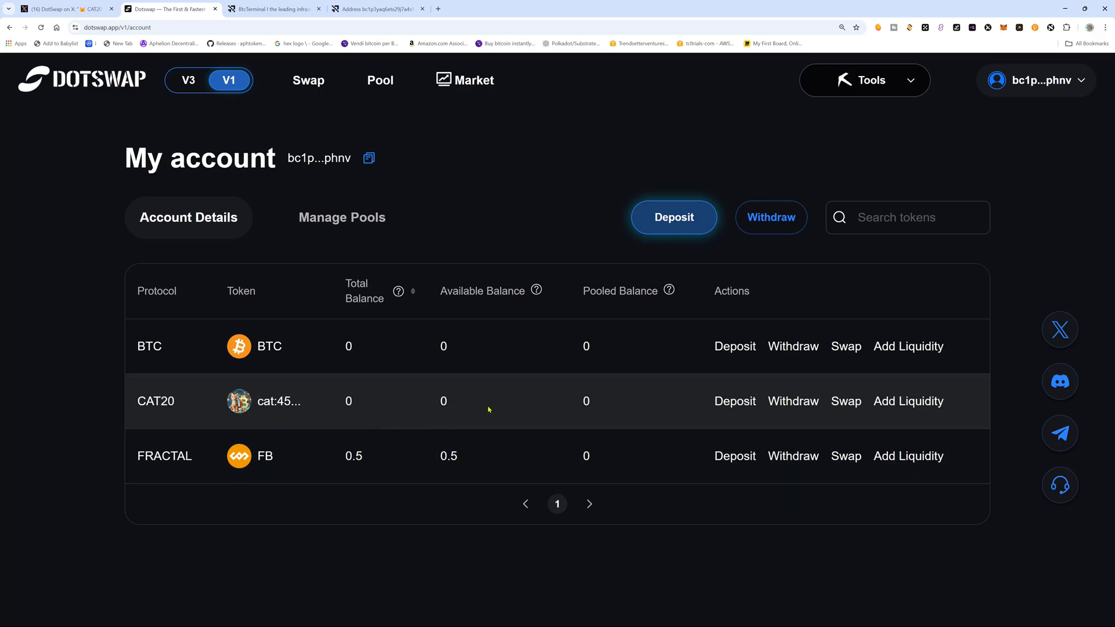
Step: Review the UniSat wallet holdings, then switch to the BtcTerminal homepage
left_click(909, 28)
scroll(842, 147, "down", 3)
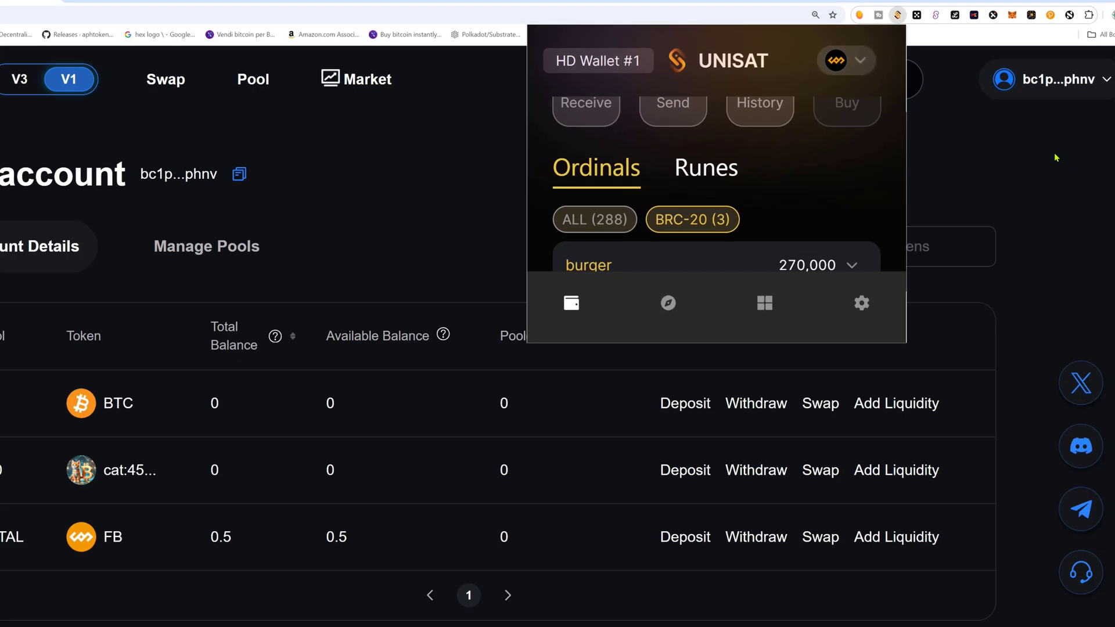
left_click(1052, 153)
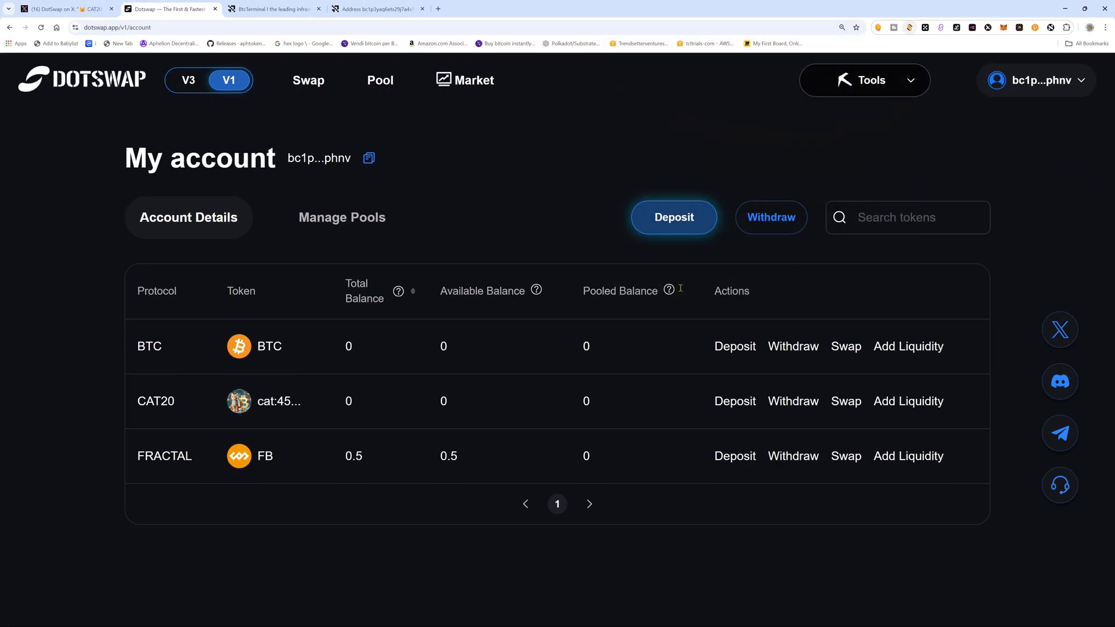
left_click(273, 8)
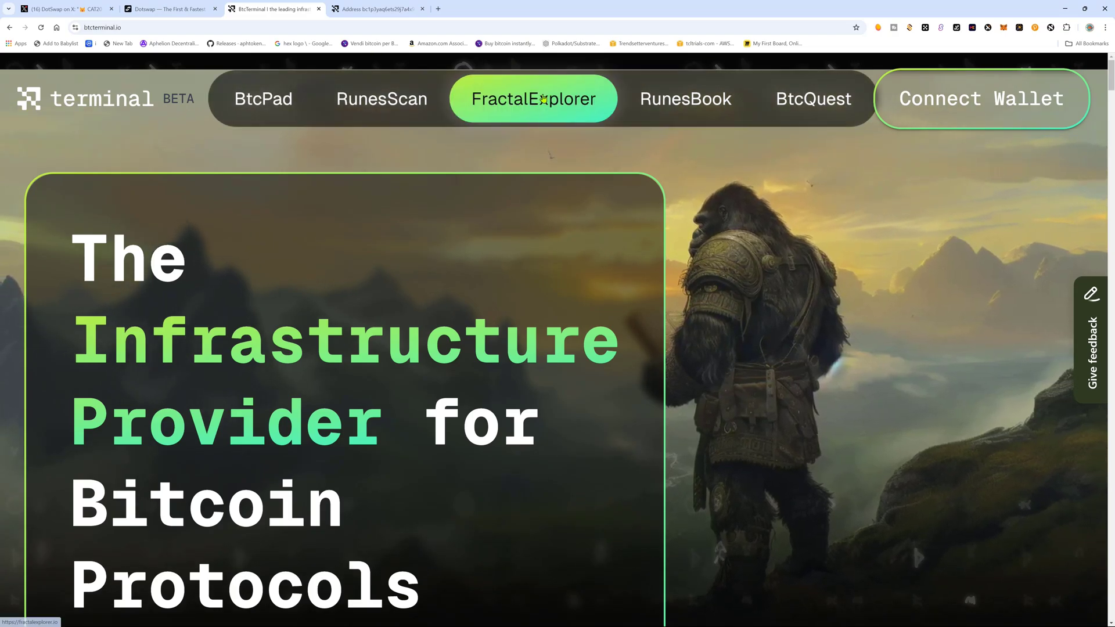
Step: Confirm the 49.44 cat under OP_CAT balances in Fractal Explorer, then return to DotSwap
left_click(399, 5)
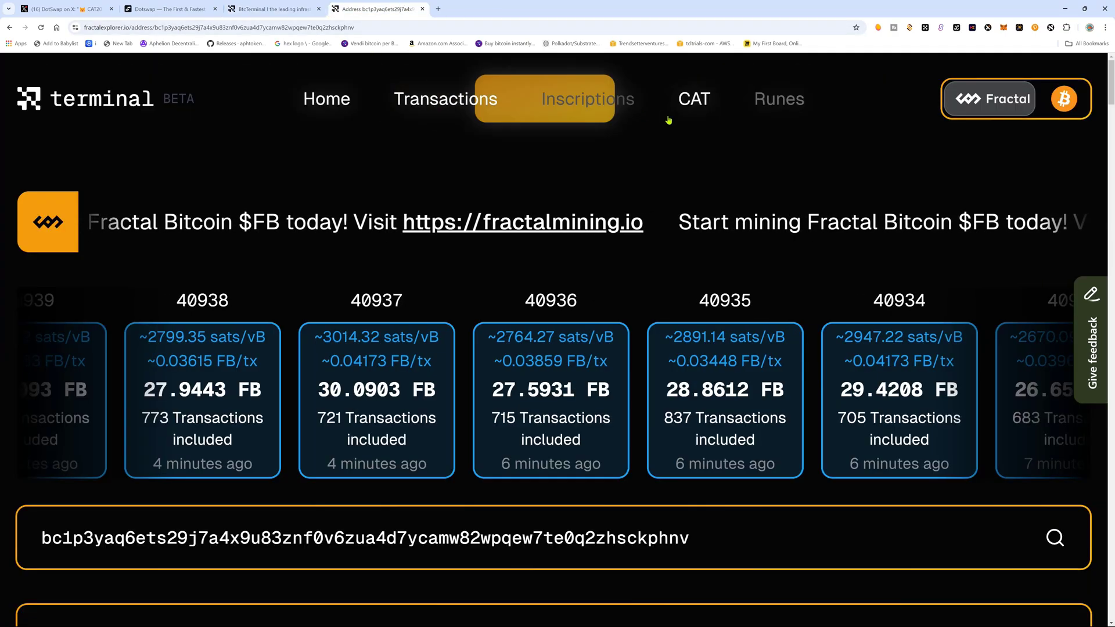
scroll(519, 187, "down", 5)
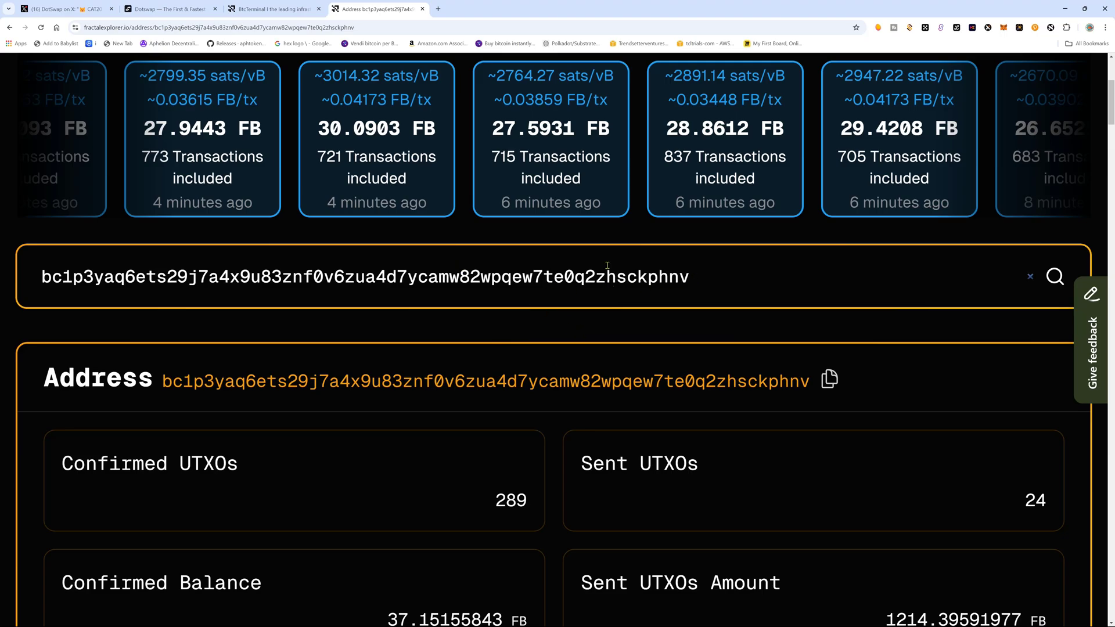
scroll(607, 265, "down", 10)
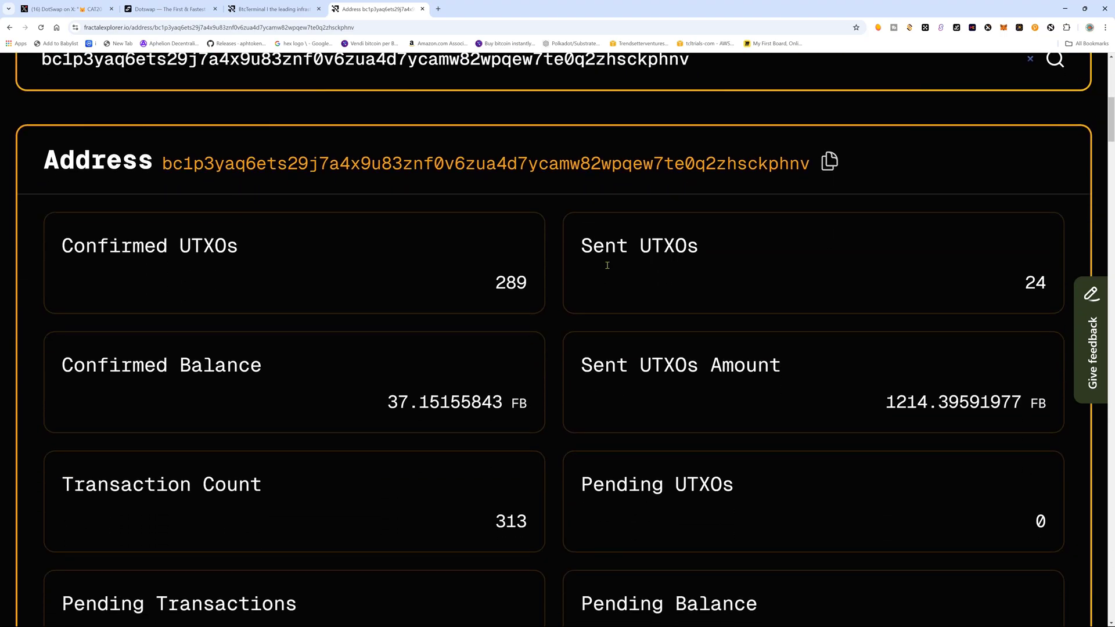
scroll(607, 267, "down", 4)
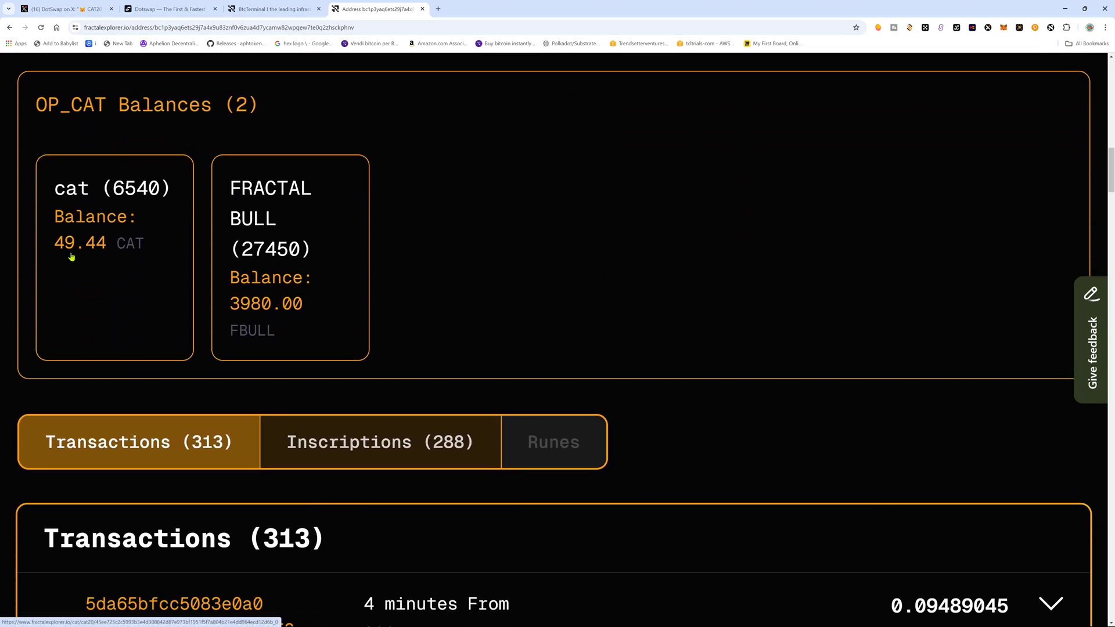
left_click(177, 13)
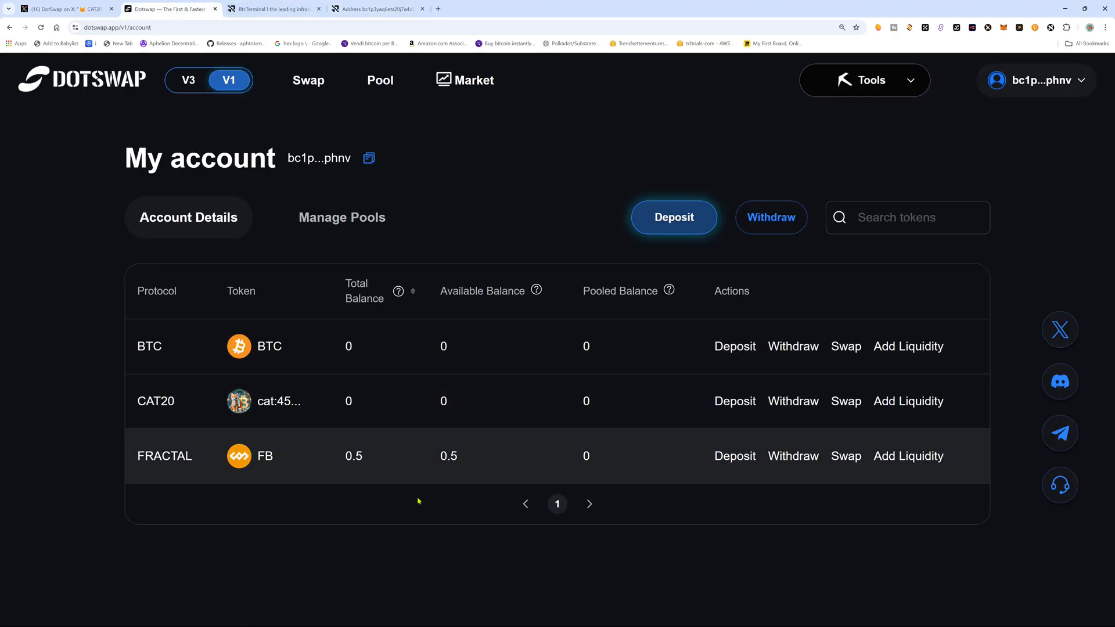